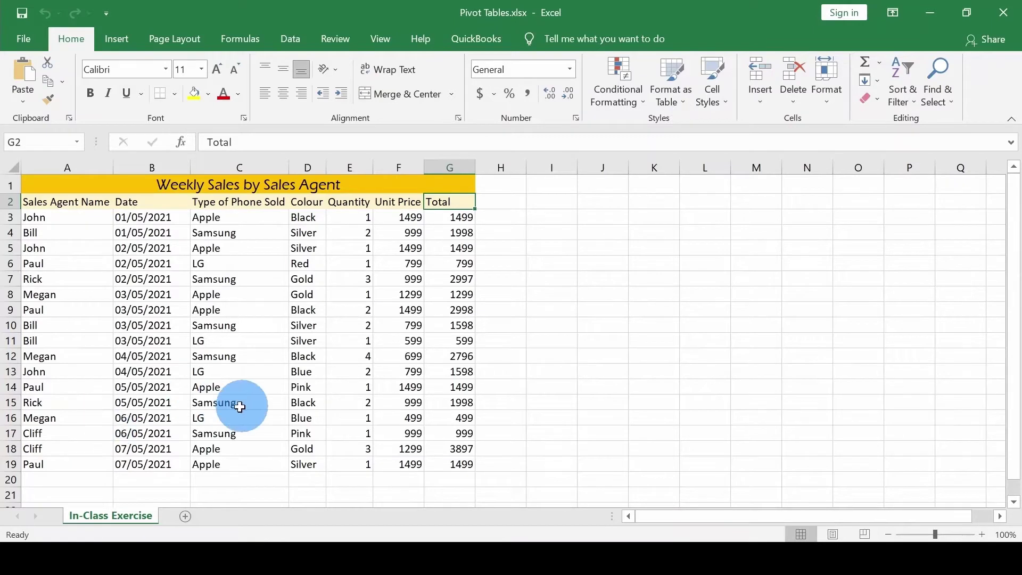
Step: Review the recommended PivotTable layouts for the weekly sales table without inserting any of them
{"action": "left_click", "coordinate": [41, 218]}
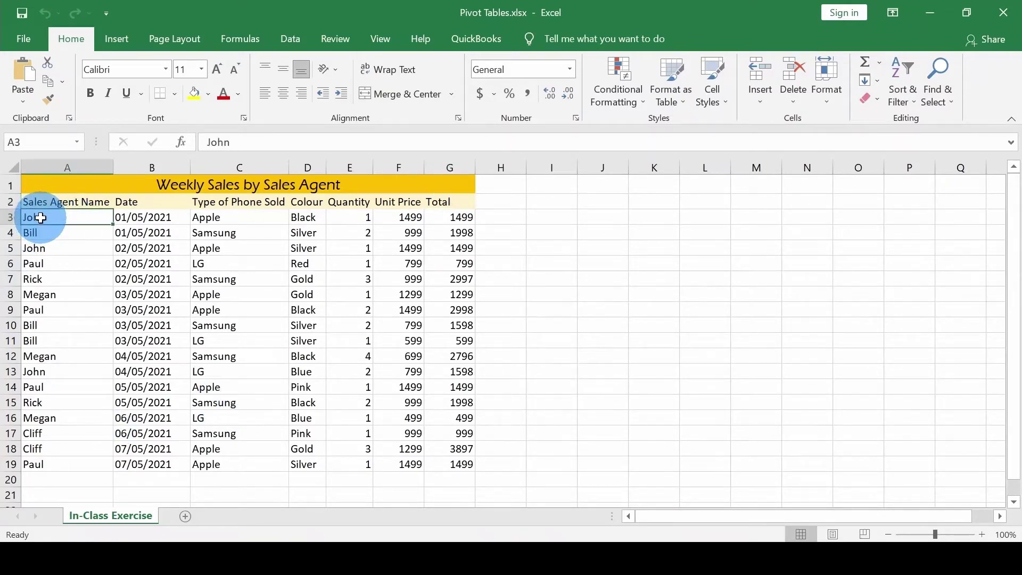
{"action": "left_click", "coordinate": [44, 467], "text": "shift"}
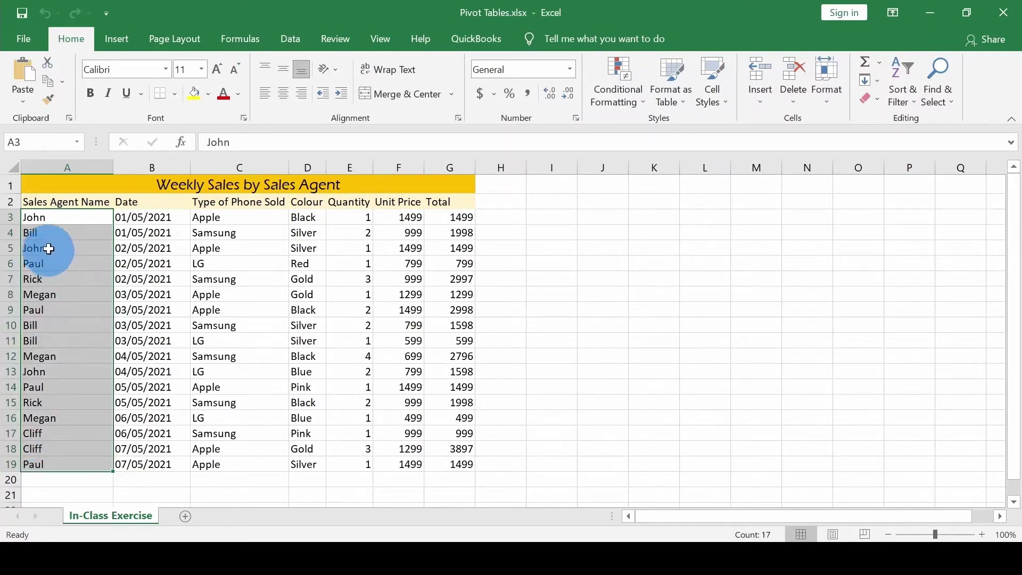
{"action": "left_click", "coordinate": [43, 203]}
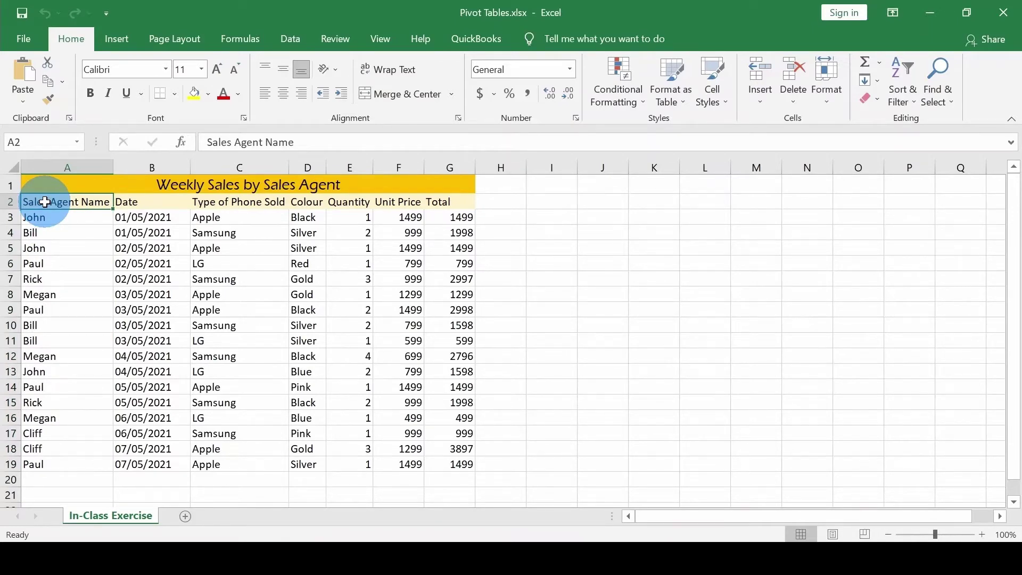
{"action": "left_click", "coordinate": [115, 40]}
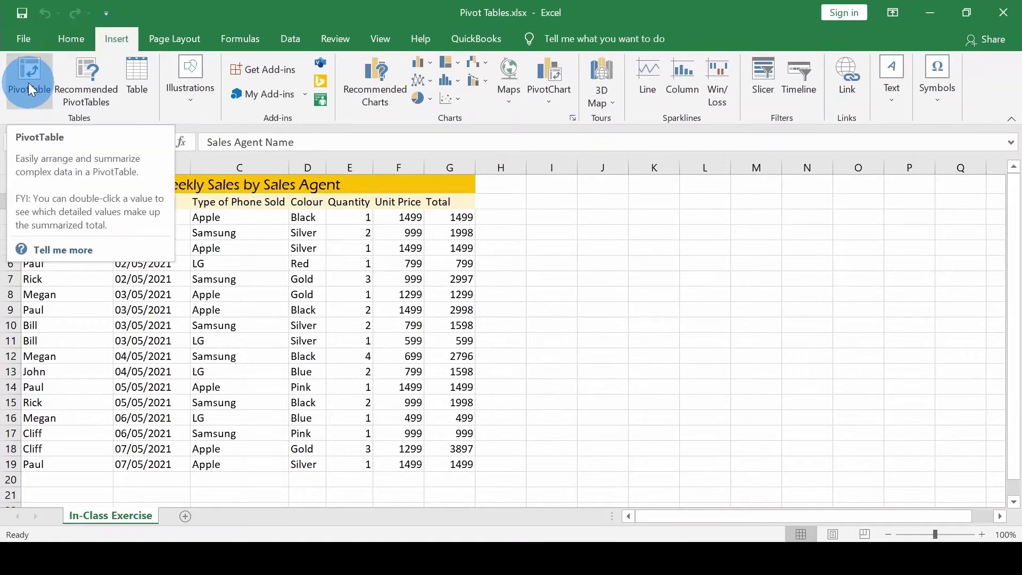
{"action": "left_click", "coordinate": [77, 84]}
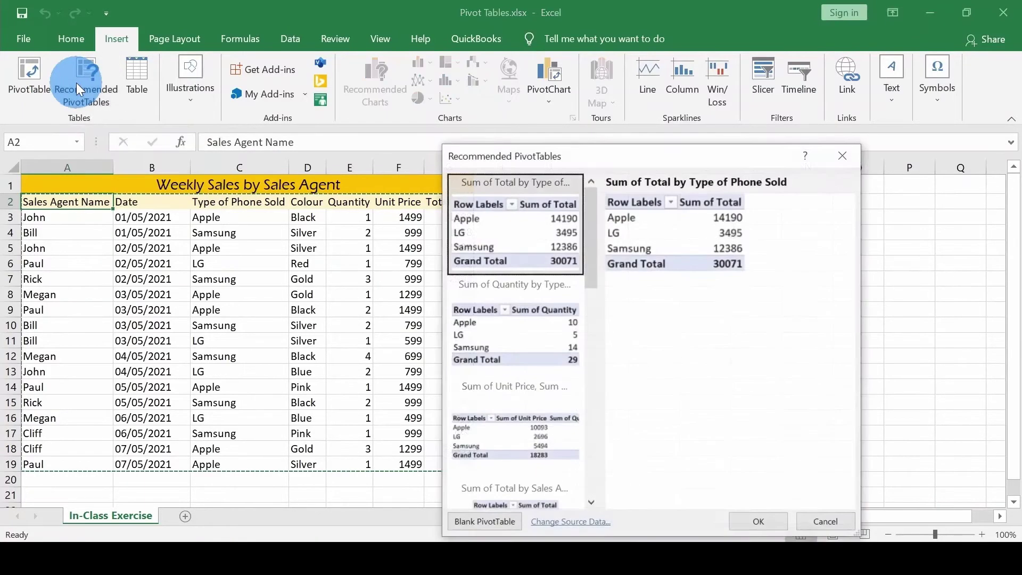
{"action": "left_click", "coordinate": [590, 318]}
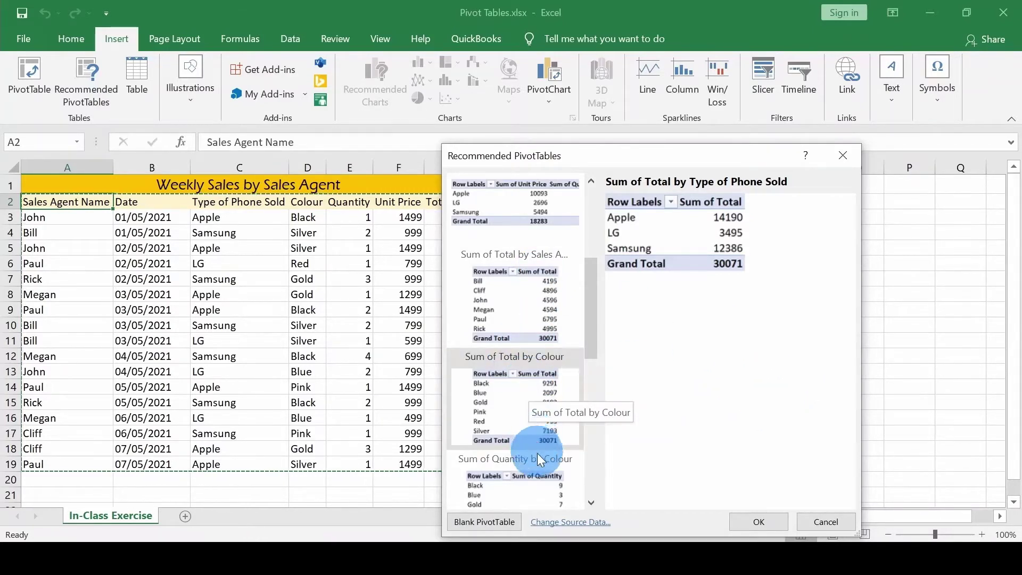
{"action": "left_click", "coordinate": [590, 230]}
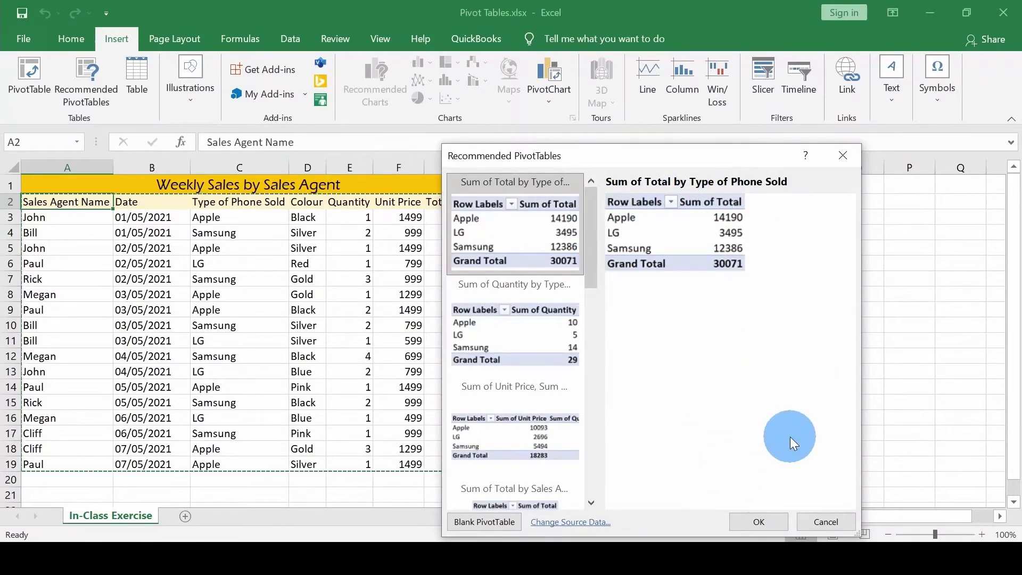
{"action": "key", "text": "Escape"}
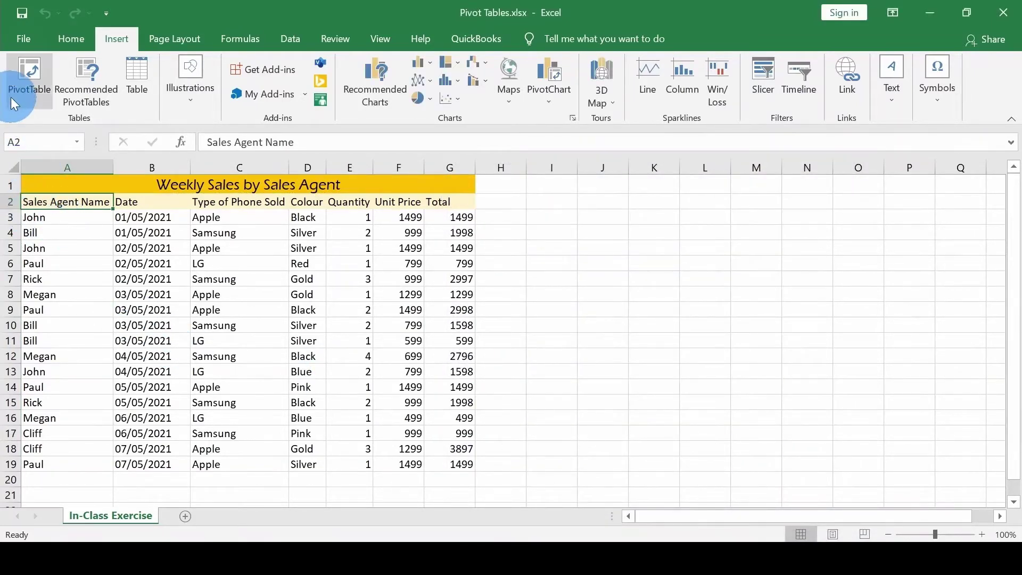
Step: Create a PivotTable from A2:G19 on a new worksheet, with Sales Agent Name as rows and Quantity as values
{"action": "left_click", "coordinate": [27, 87]}
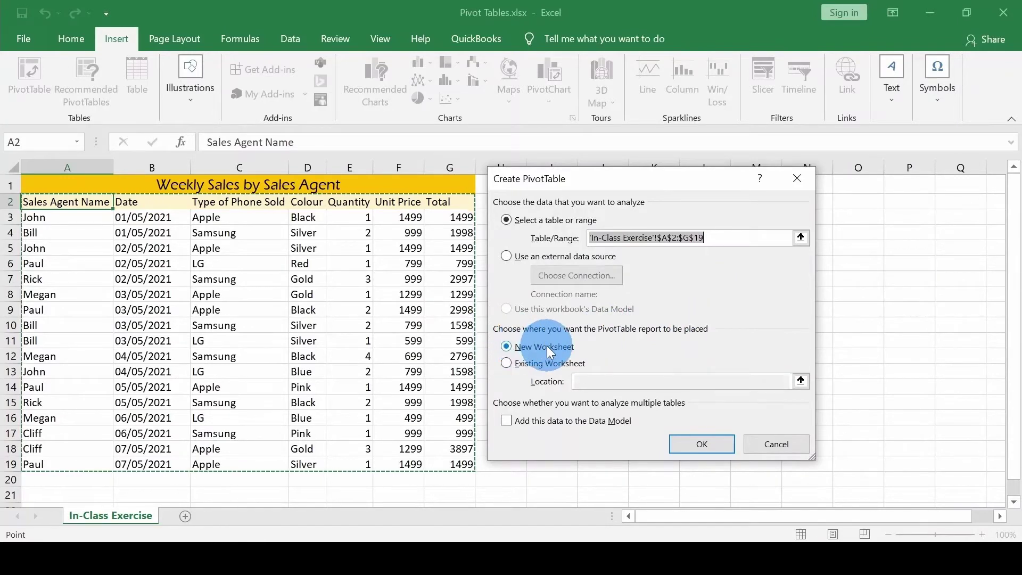
{"action": "left_click", "coordinate": [702, 444]}
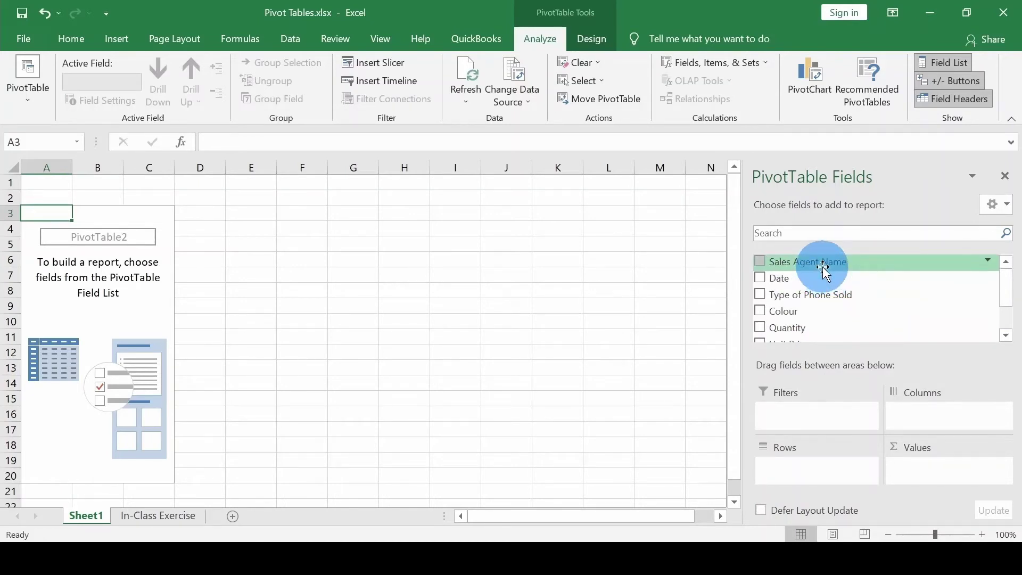
{"action": "left_click_drag", "start_coordinate": [824, 268], "coordinate": [819, 469]}
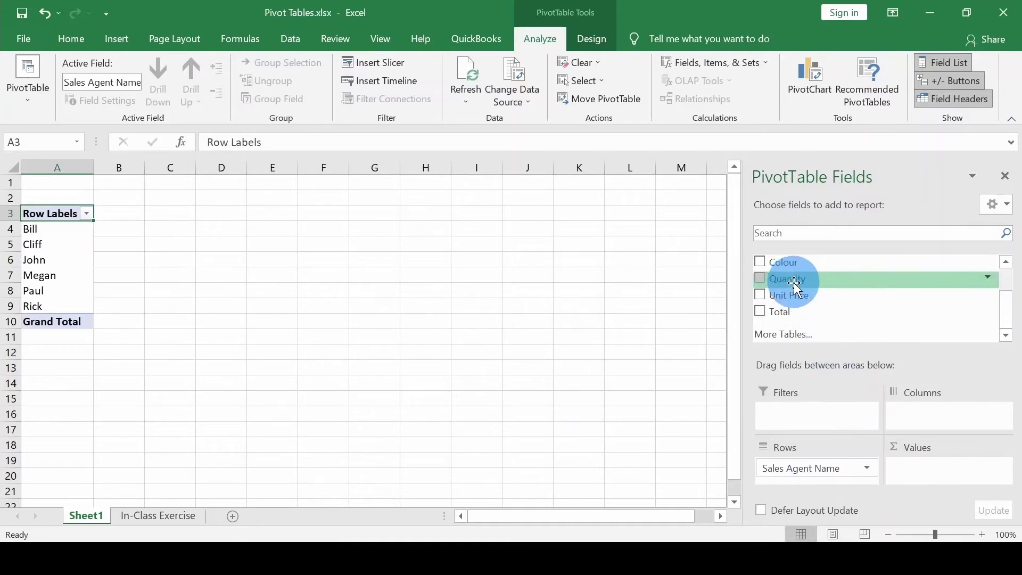
{"action": "left_click_drag", "start_coordinate": [796, 283], "coordinate": [21, 289]}
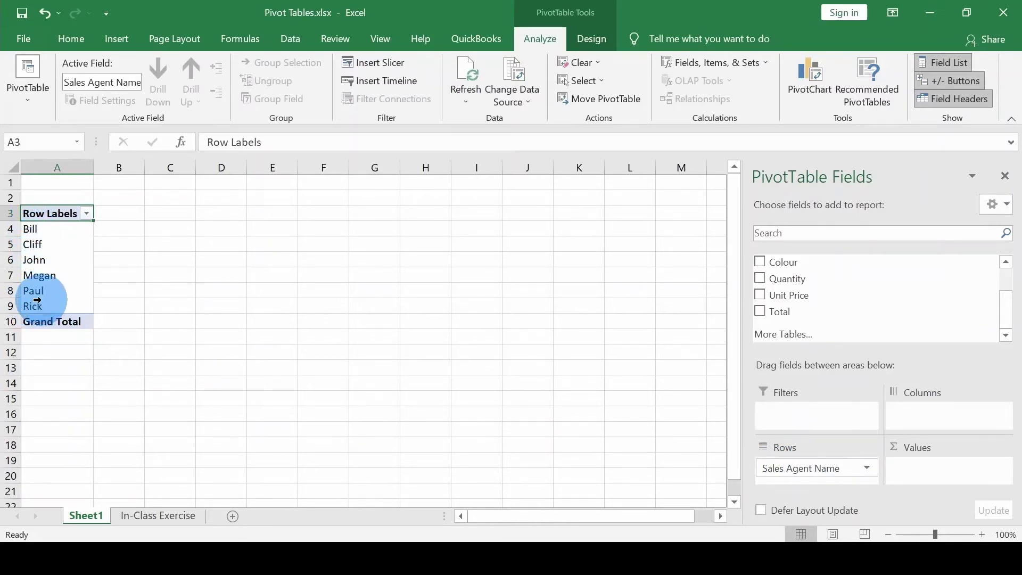
{"action": "left_click_drag", "start_coordinate": [777, 285], "coordinate": [918, 468]}
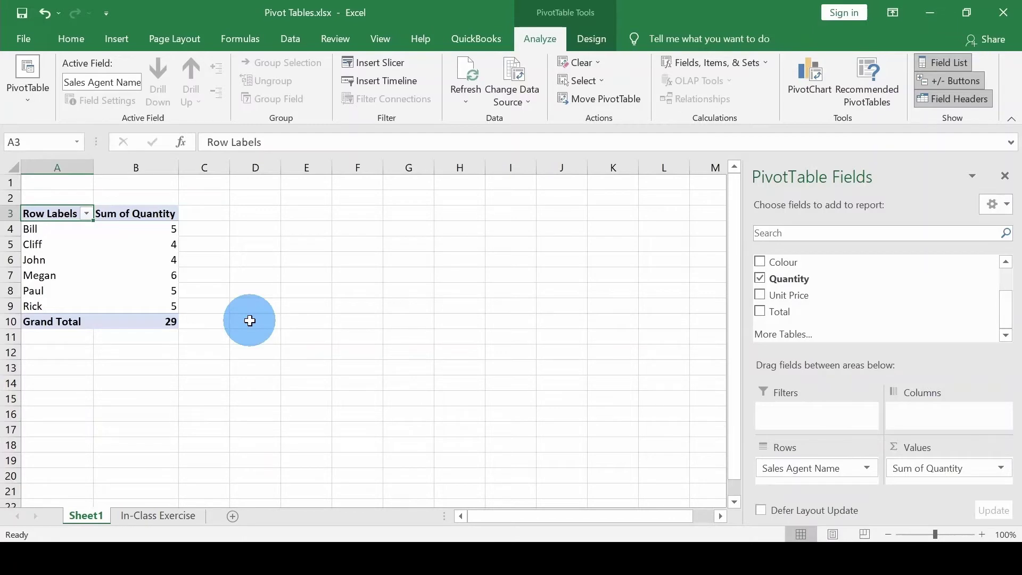
{"action": "mouse_move", "coordinate": [154, 321]}
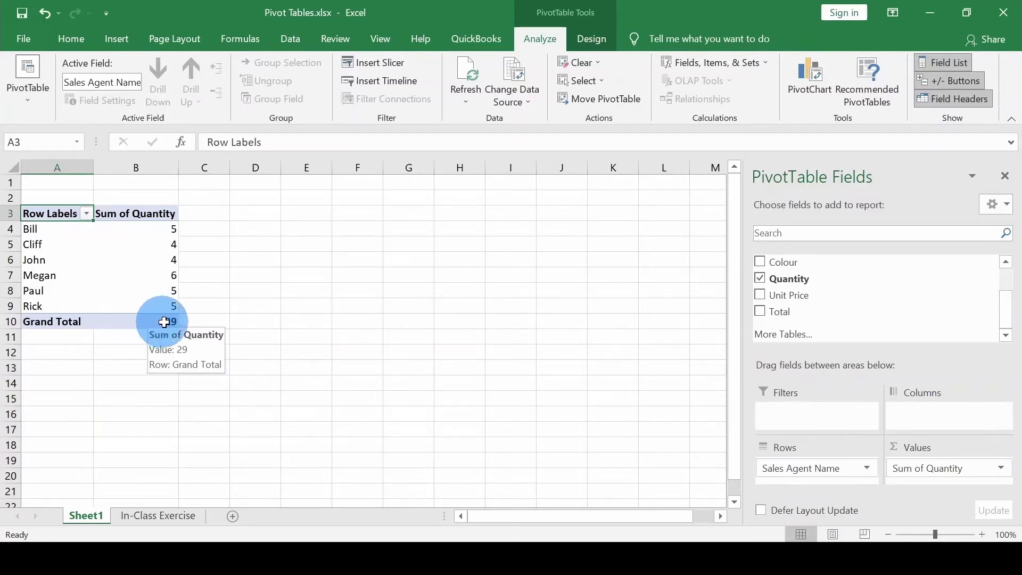
{"action": "left_click", "coordinate": [203, 199]}
{"action": "type", "text": "X"}
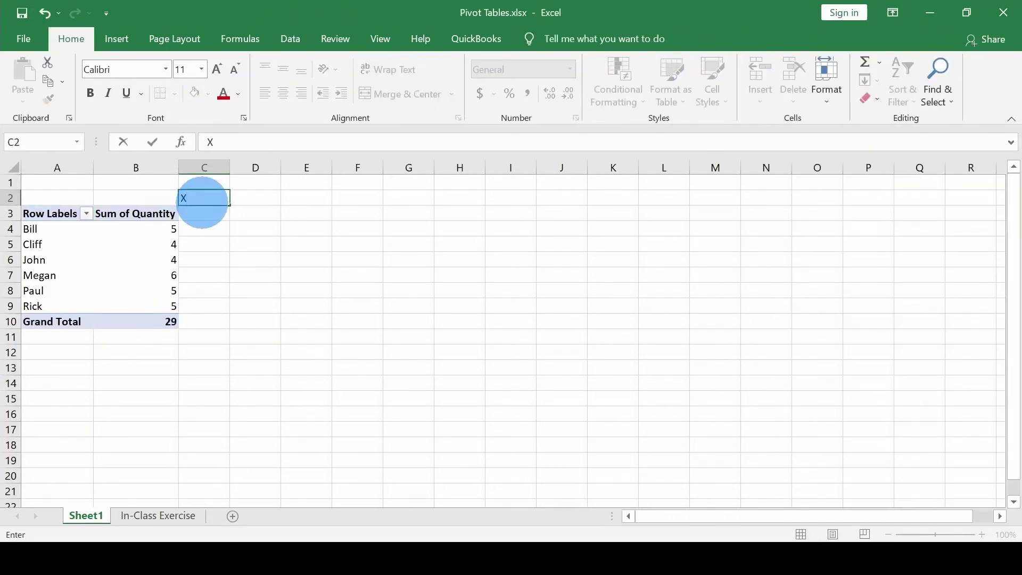
{"action": "key", "text": "Escape"}
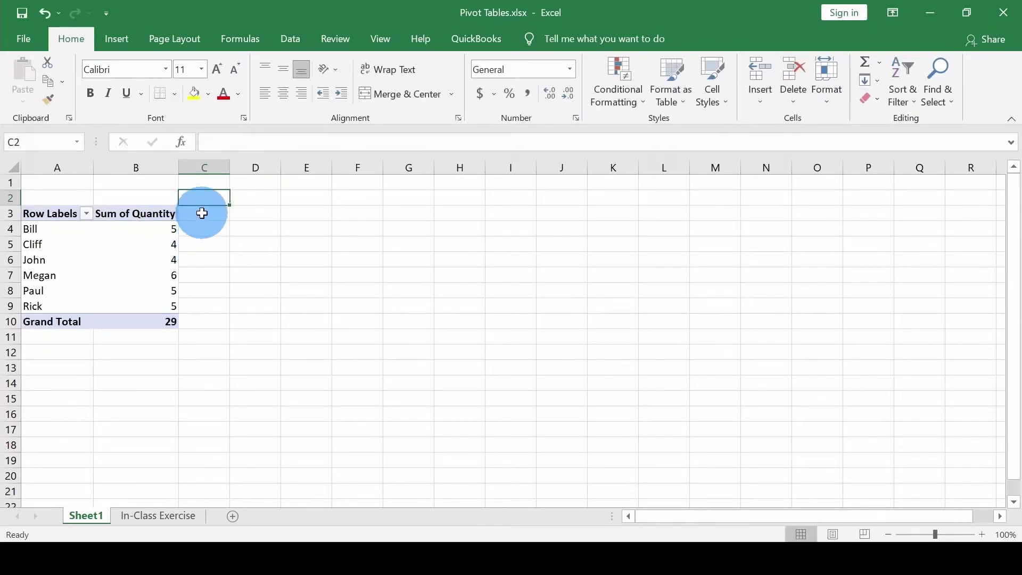
Step: Add the Total field to the PivotTable's values alongside Sum of Quantity
{"action": "mouse_move", "coordinate": [144, 234]}
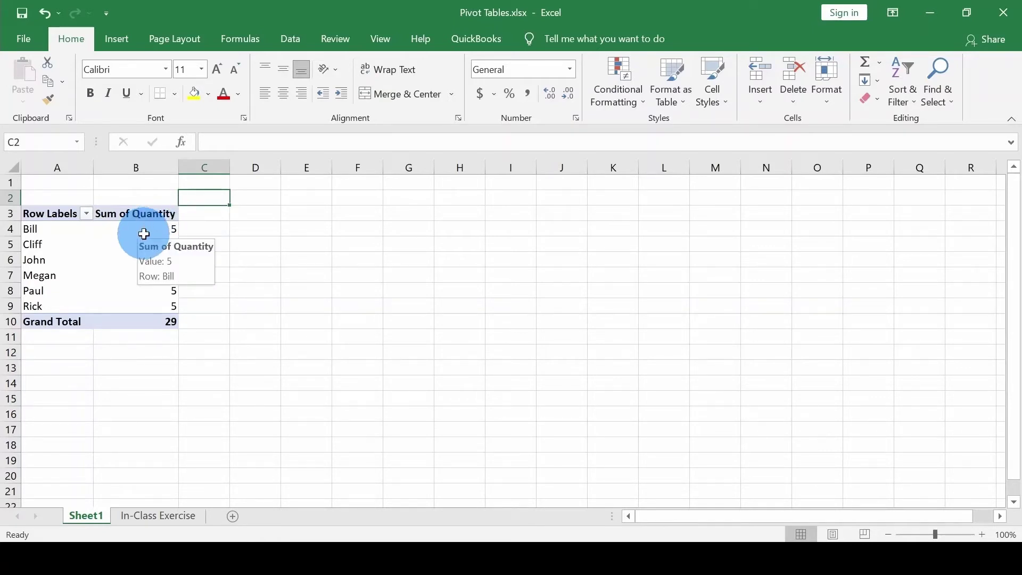
{"action": "left_click", "coordinate": [143, 214]}
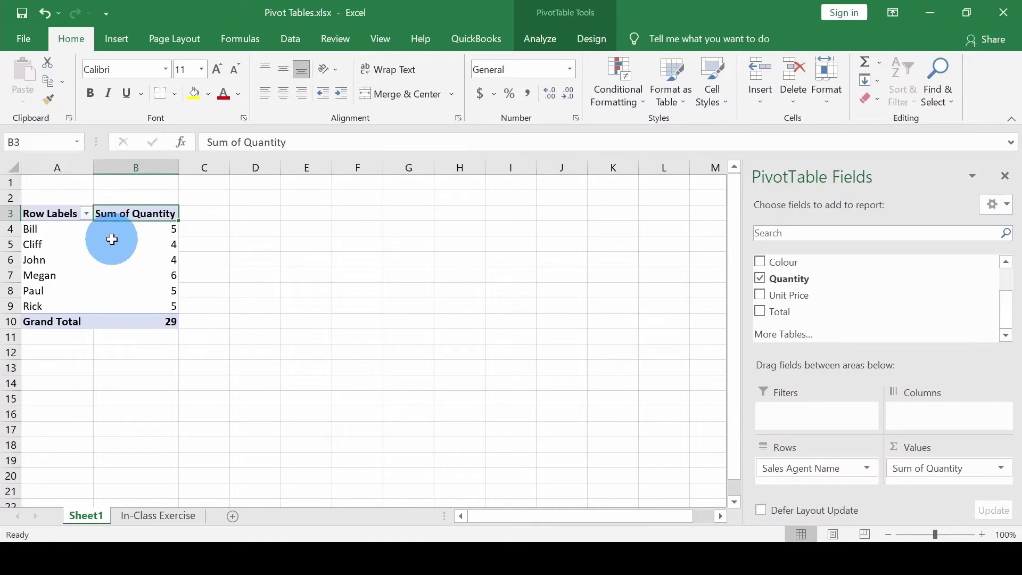
{"action": "mouse_move", "coordinate": [107, 241]}
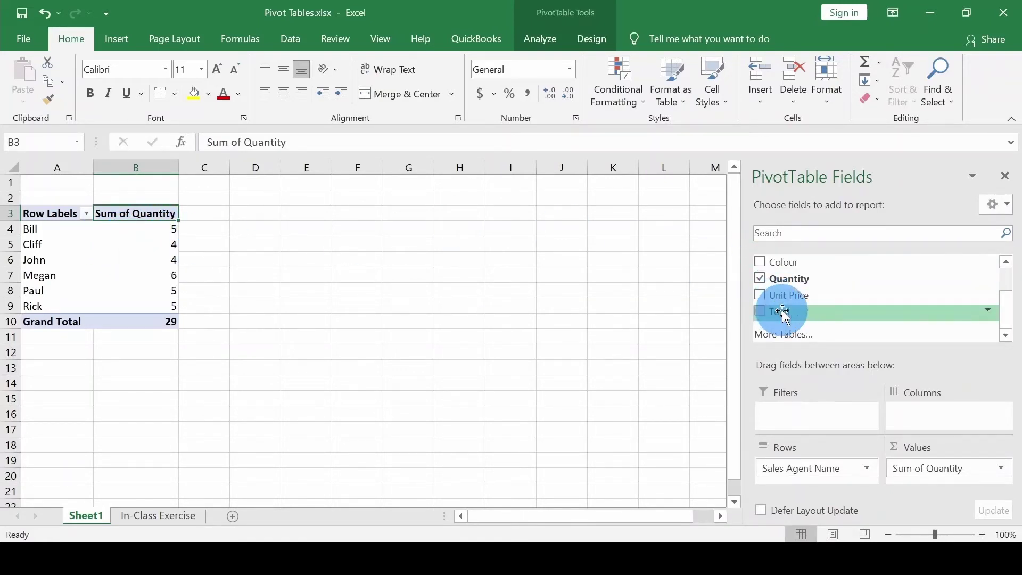
{"action": "left_click_drag", "start_coordinate": [785, 314], "coordinate": [916, 485]}
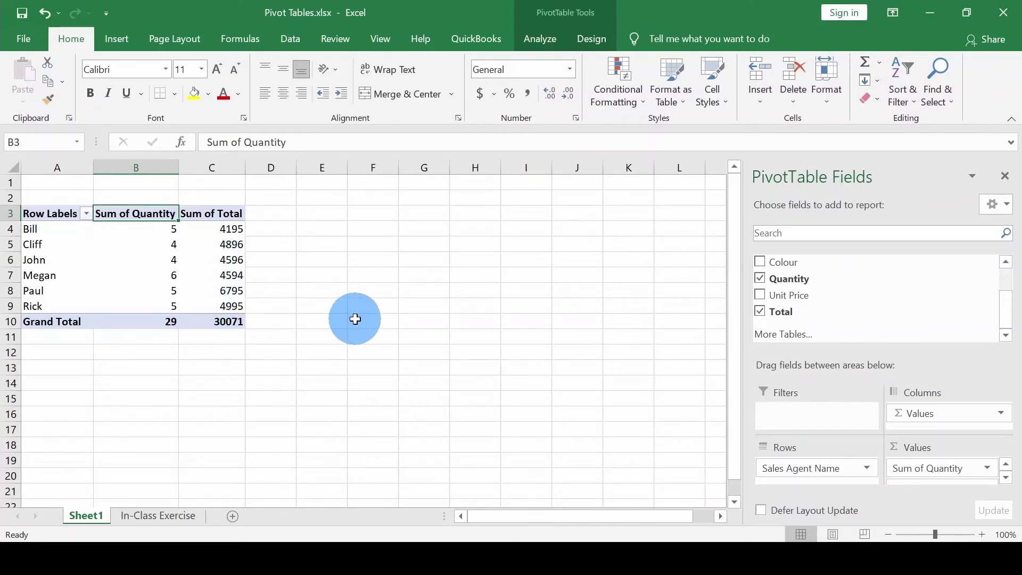
Step: Sort the PivotTable's sales agents by Sum of Total from largest to smallest
{"action": "left_click", "coordinate": [207, 249]}
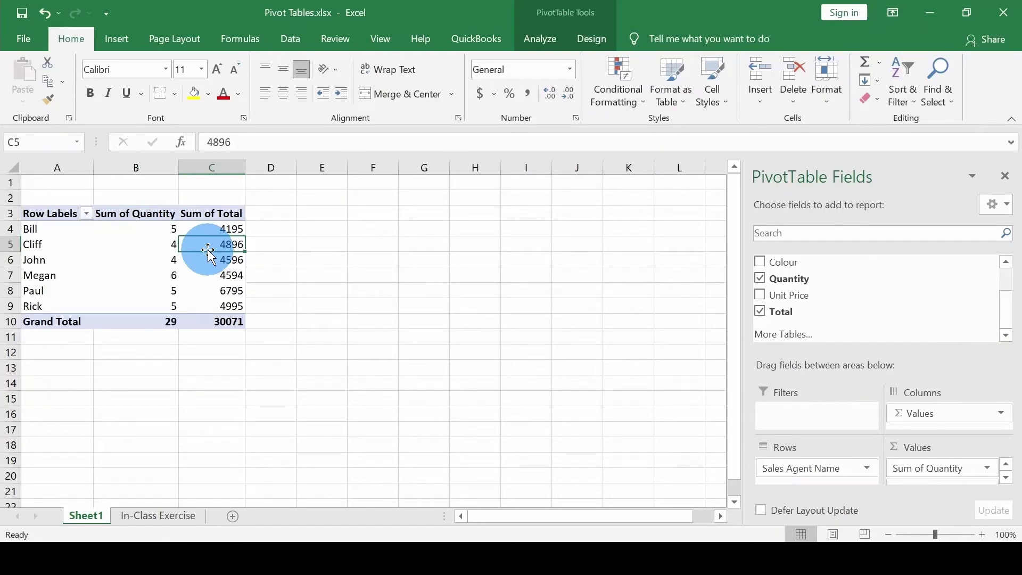
{"action": "right_click", "coordinate": [207, 249]}
{"action": "right_click", "coordinate": [208, 250]}
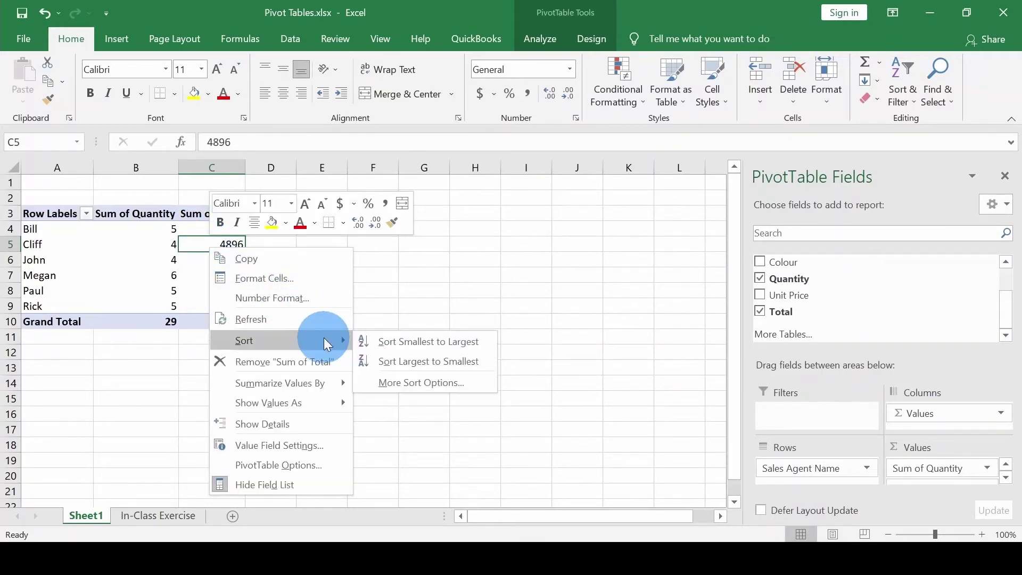
{"action": "left_click", "coordinate": [411, 364]}
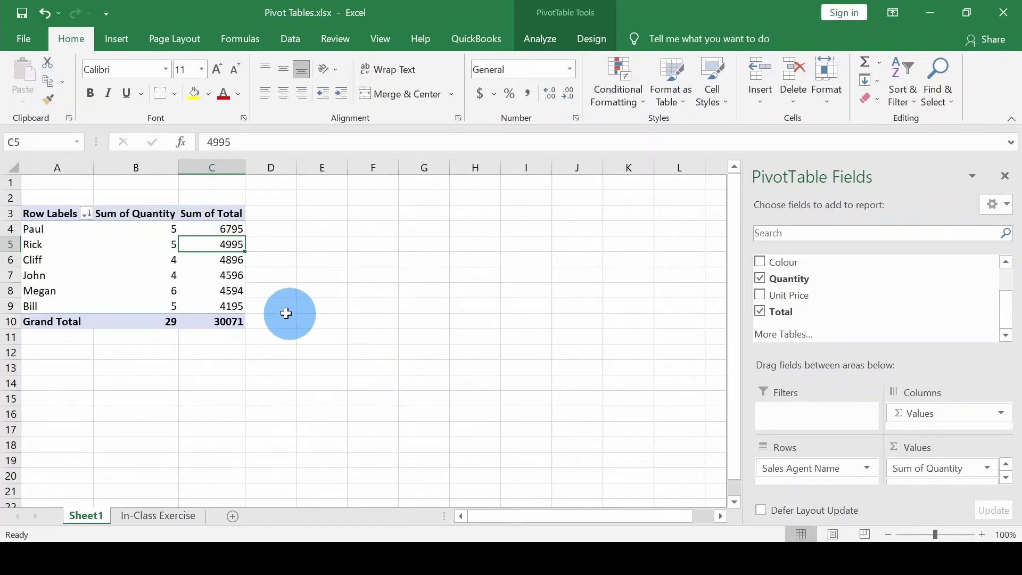
{"action": "left_click", "coordinate": [206, 228]}
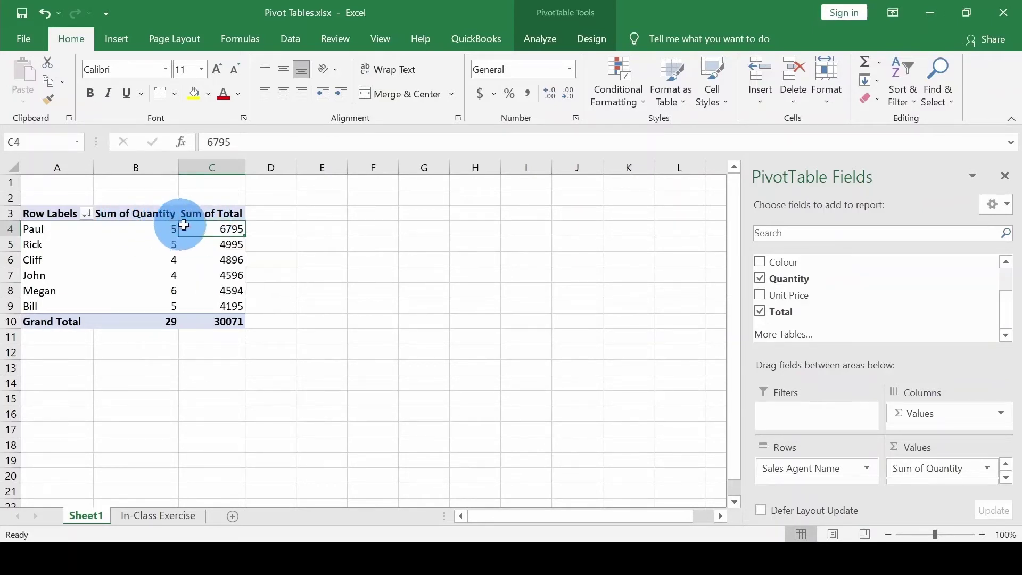
{"action": "mouse_move", "coordinate": [204, 230]}
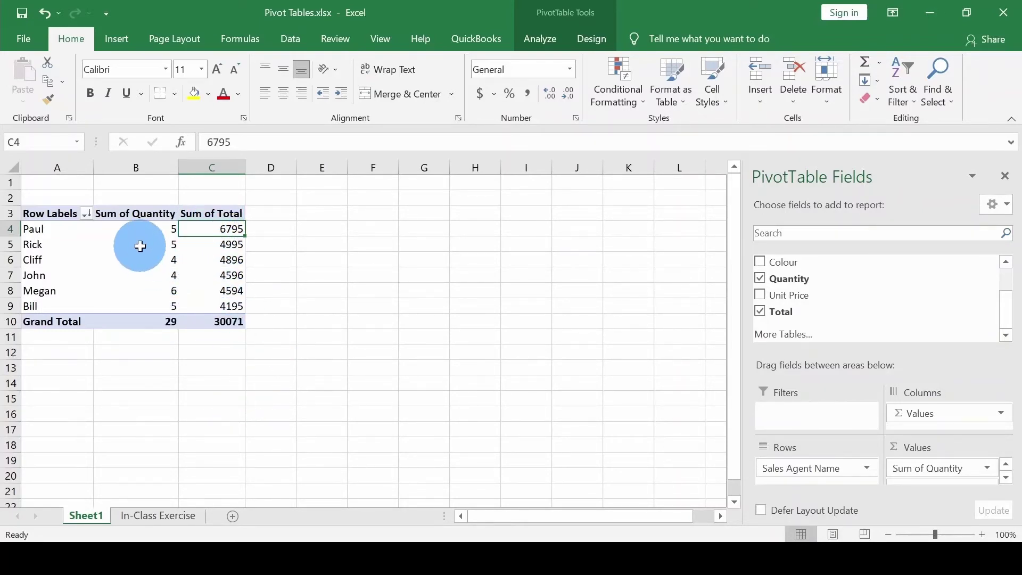
Step: Sort the PivotTable's sales agents by Sum of Quantity from largest to smallest
{"action": "mouse_move", "coordinate": [138, 228]}
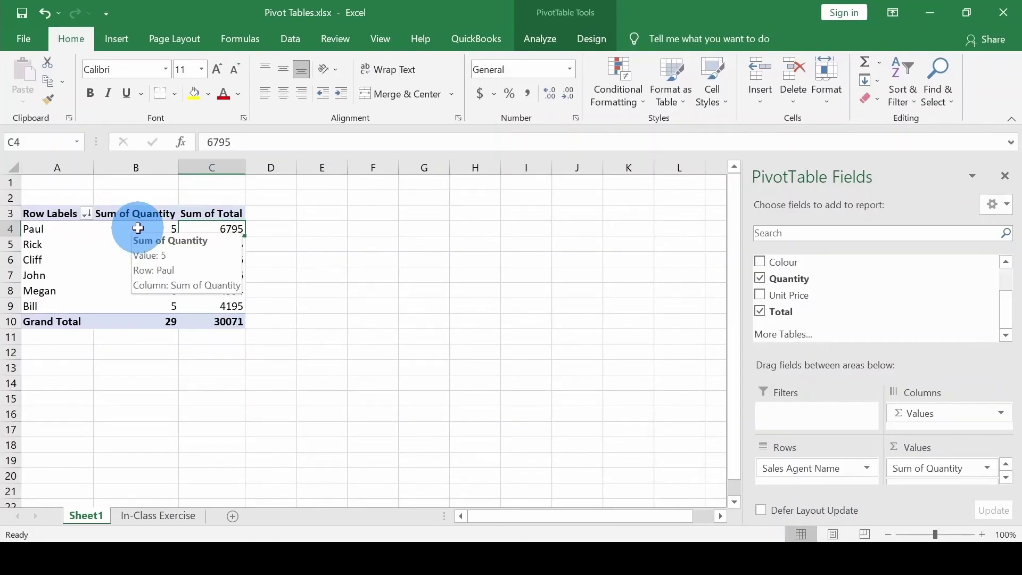
{"action": "left_click", "coordinate": [138, 228]}
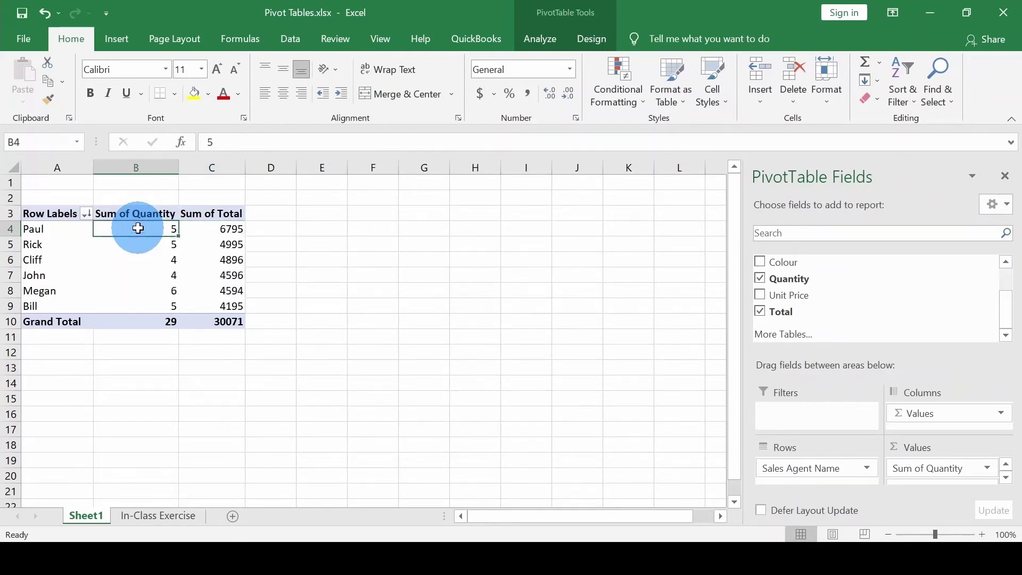
{"action": "right_click", "coordinate": [138, 228]}
{"action": "mouse_move", "coordinate": [253, 327]}
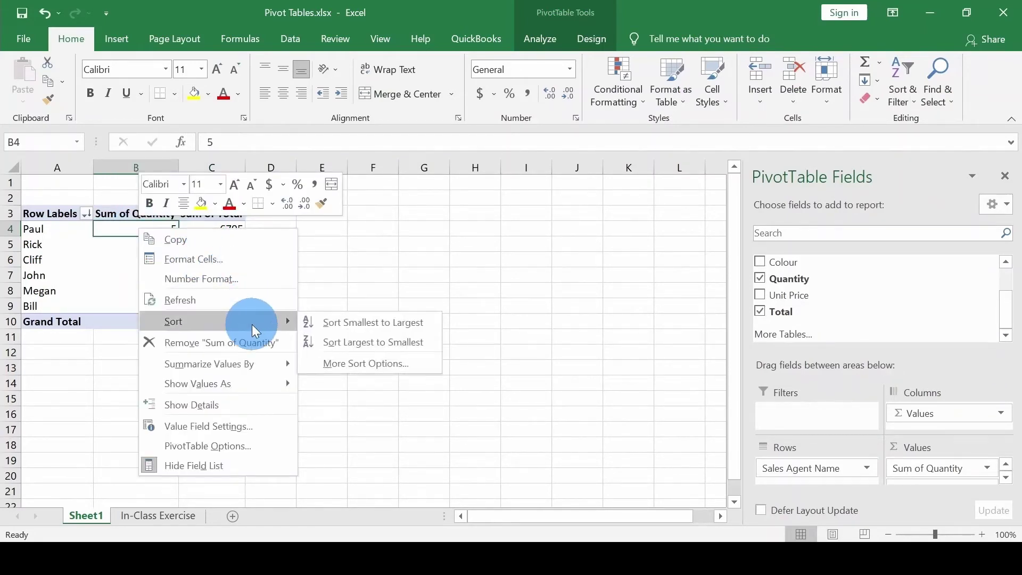
{"action": "left_click", "coordinate": [354, 344]}
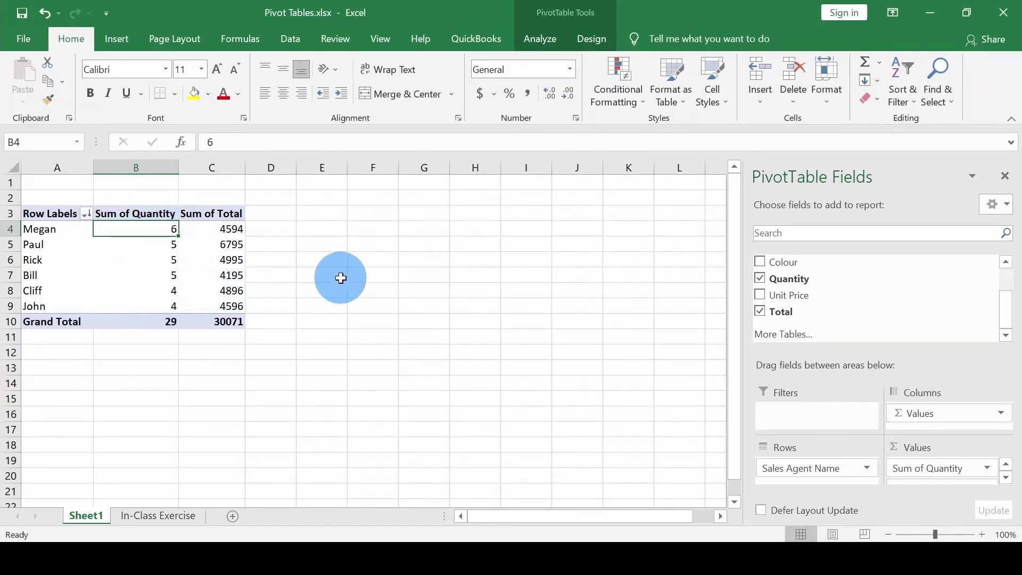
Step: Remove Sum of Quantity from the PivotTable's values, keeping only Sum of Total
{"action": "left_click", "coordinate": [257, 195]}
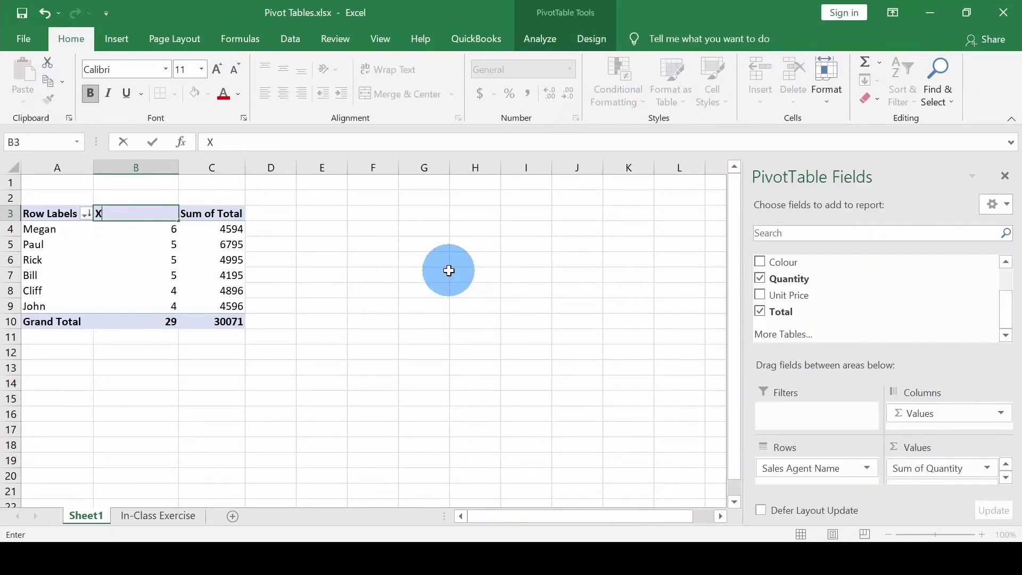
{"action": "key", "text": "Escape"}
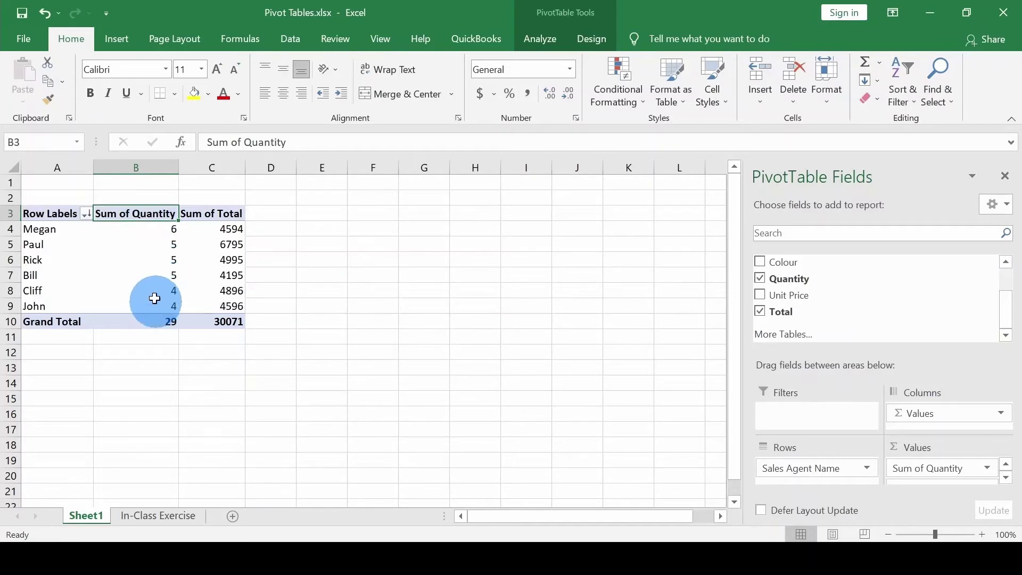
{"action": "left_click", "coordinate": [911, 470]}
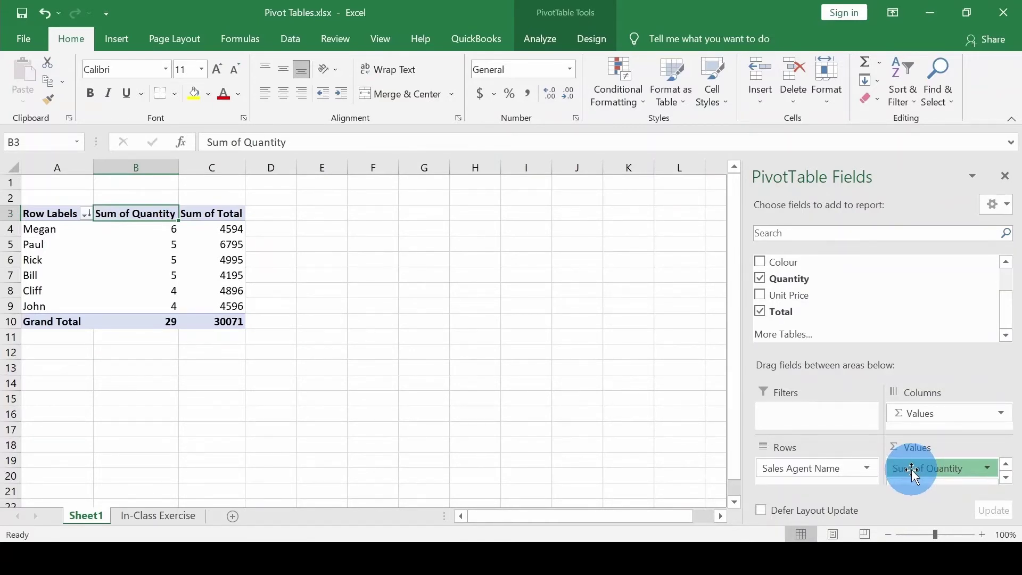
{"action": "left_click_drag", "start_coordinate": [913, 472], "coordinate": [818, 299]}
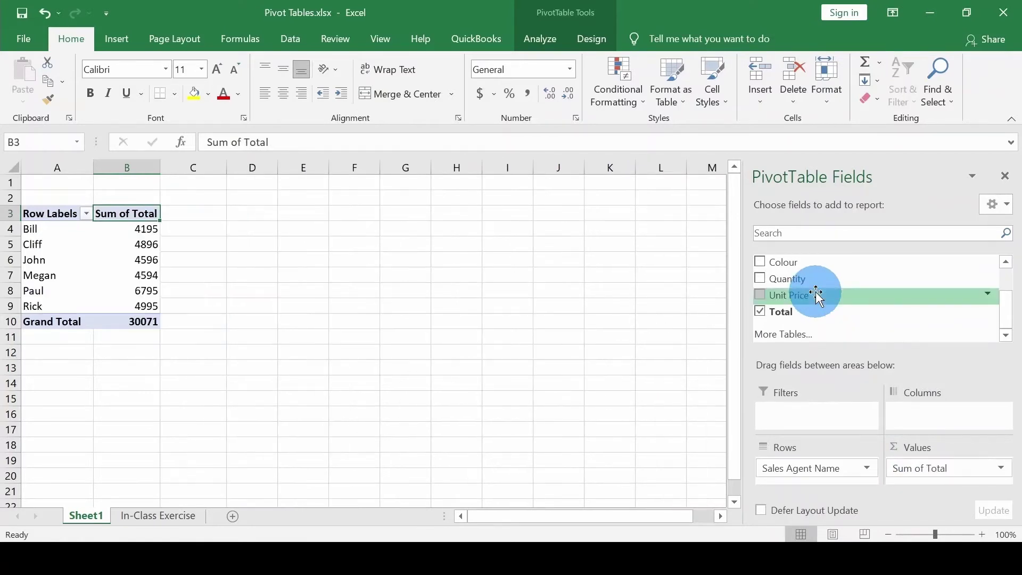
Step: Show the PivotTable's Sum of Total values as % of Column Total
{"action": "left_click", "coordinate": [135, 232]}
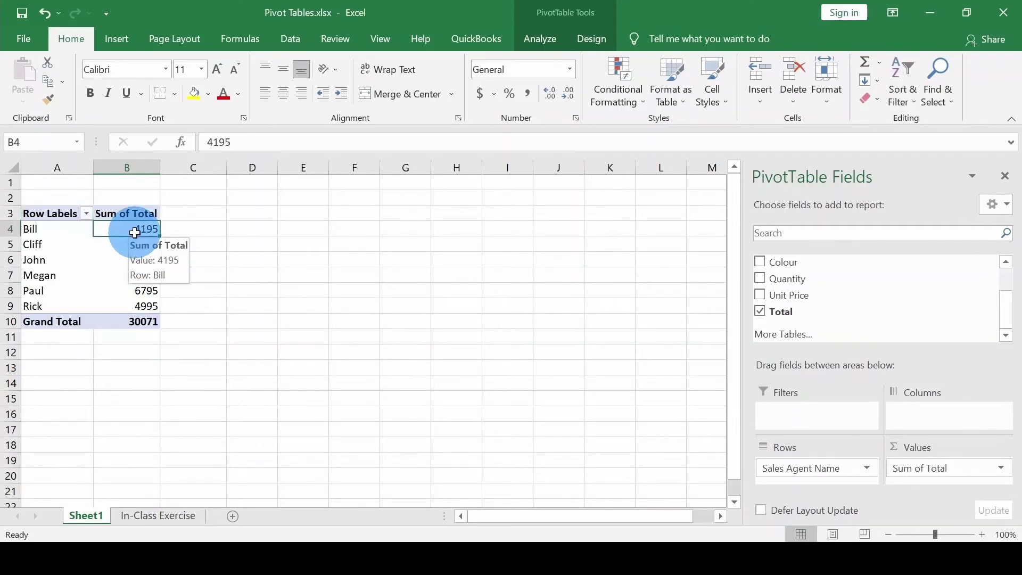
{"action": "right_click", "coordinate": [135, 233]}
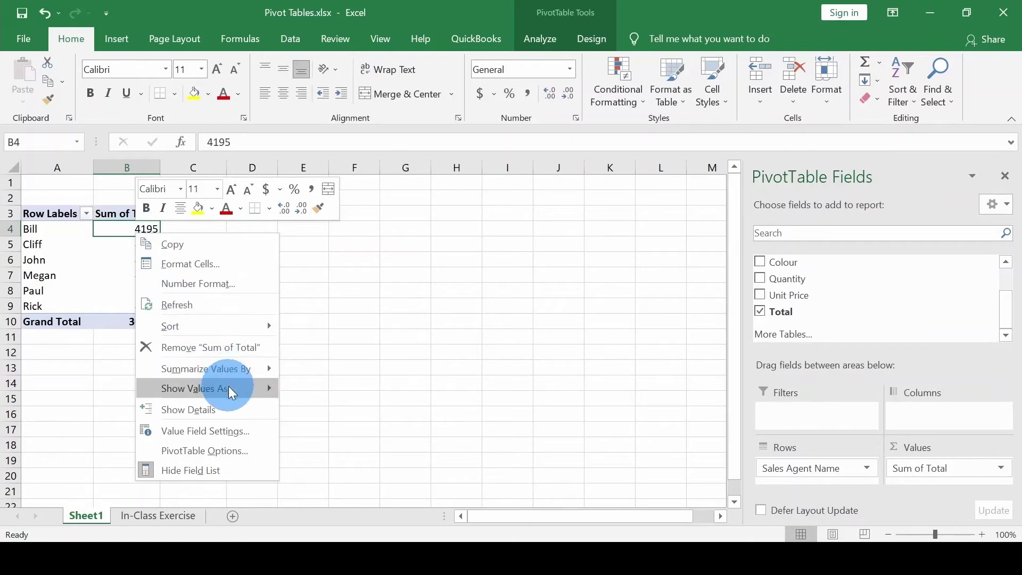
{"action": "mouse_move", "coordinate": [229, 386]}
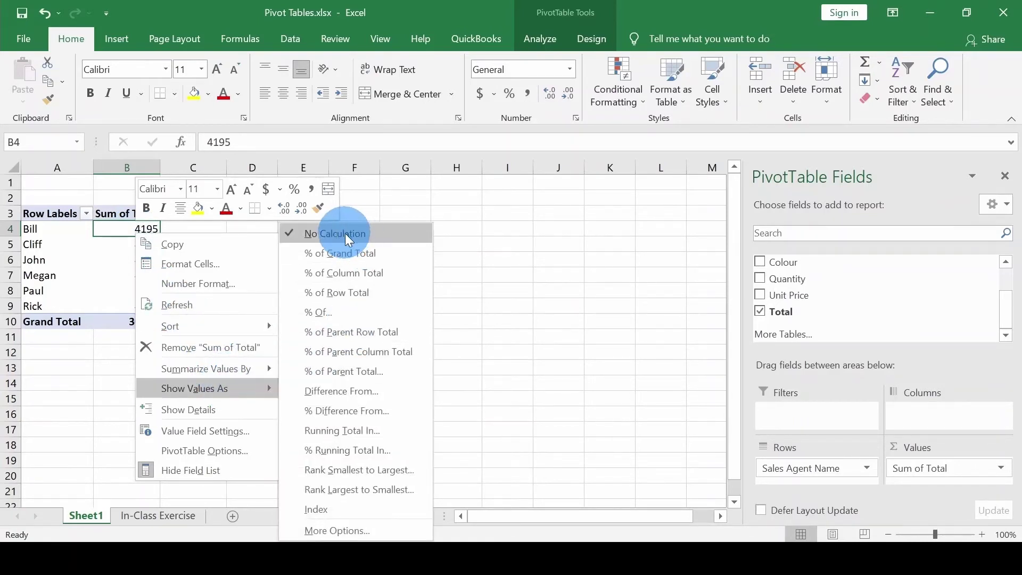
{"action": "left_click", "coordinate": [373, 273]}
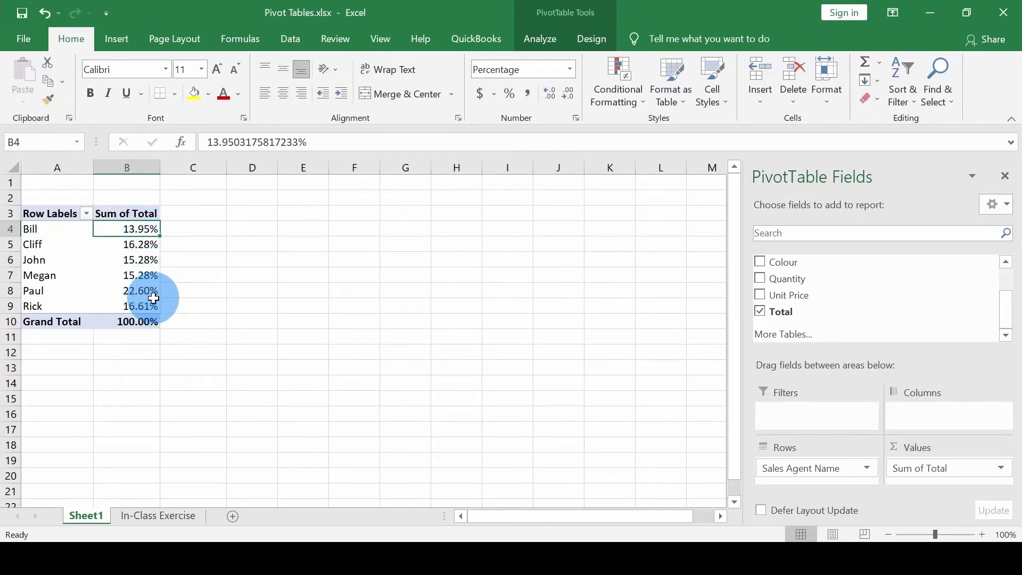
Step: Sort the sales agents by their percentage of Sum of Total from largest to smallest
{"action": "right_click", "coordinate": [119, 230]}
{"action": "mouse_move", "coordinate": [245, 323]}
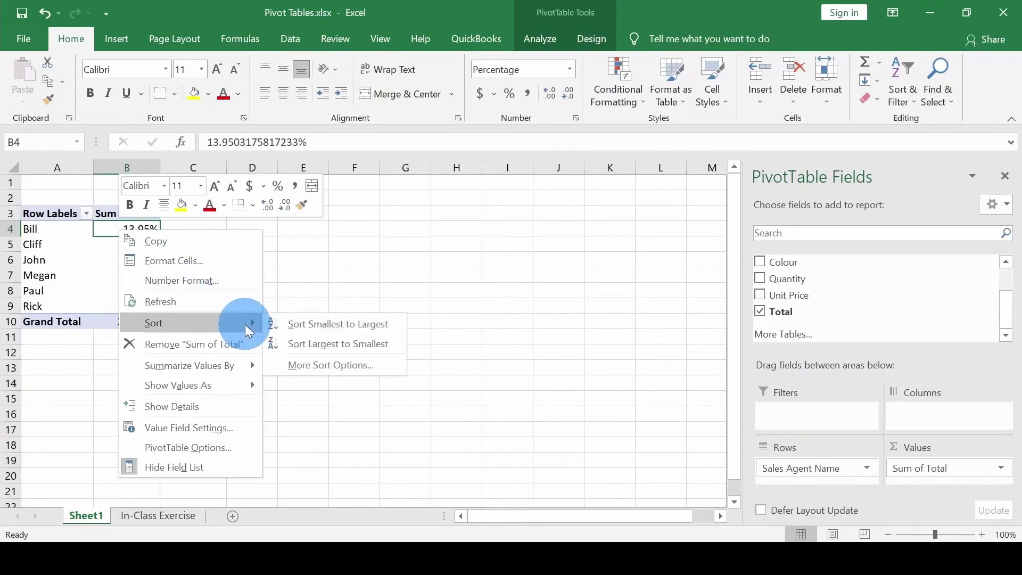
{"action": "left_click", "coordinate": [323, 345]}
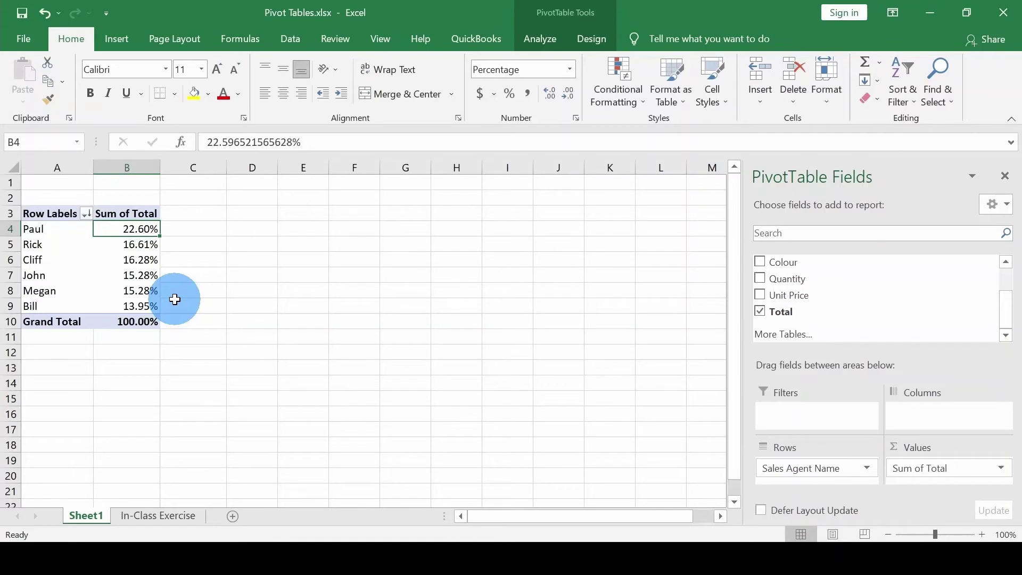
{"action": "right_click", "coordinate": [130, 264]}
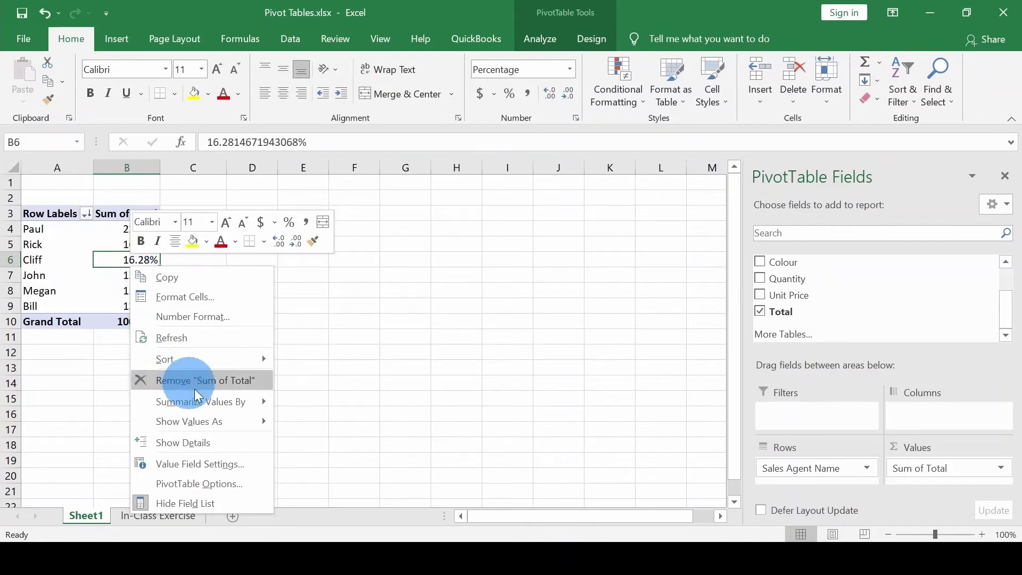
{"action": "mouse_move", "coordinate": [219, 421]}
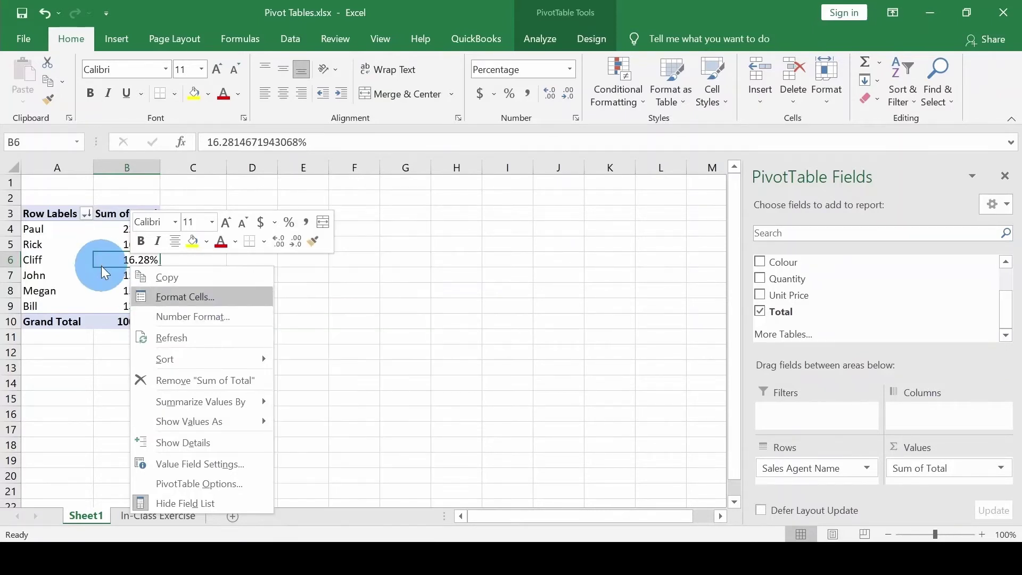
{"action": "left_click", "coordinate": [100, 290]}
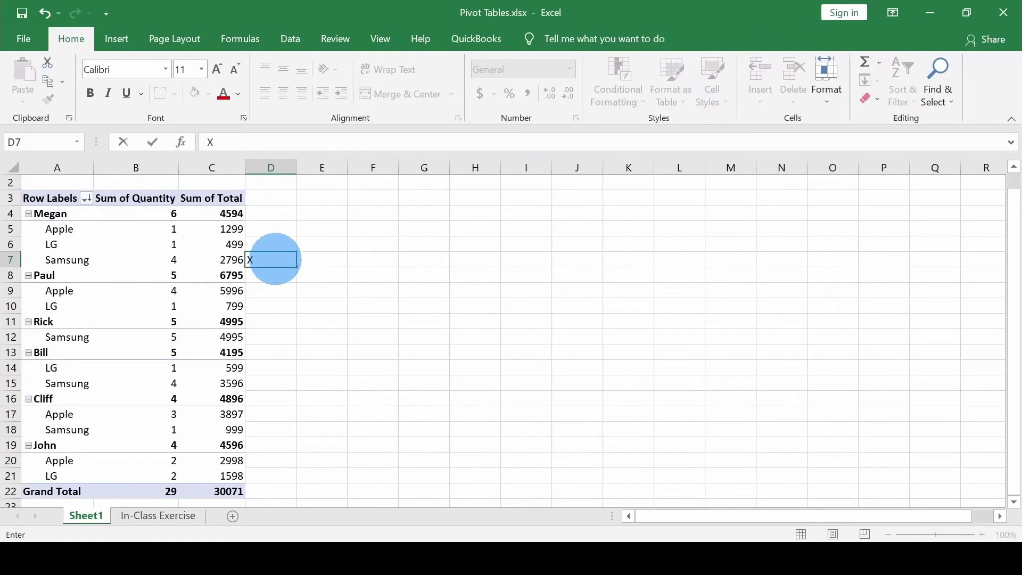
{"action": "key", "text": "Escape"}
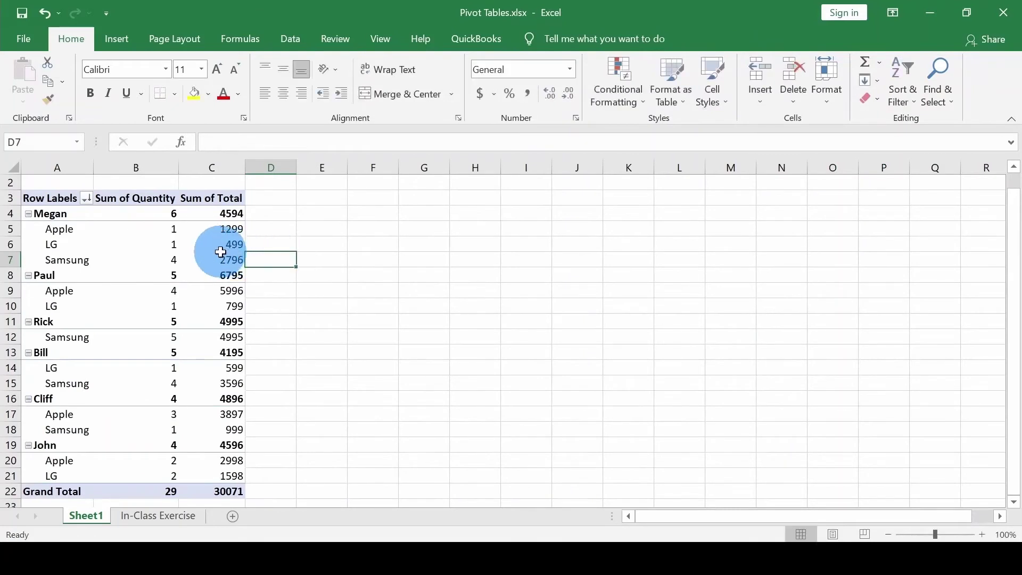
Step: Summarize the PivotTable's Total field by Average and compare the averages across sales agents
{"action": "left_click", "coordinate": [206, 209]}
{"action": "right_click", "coordinate": [205, 209]}
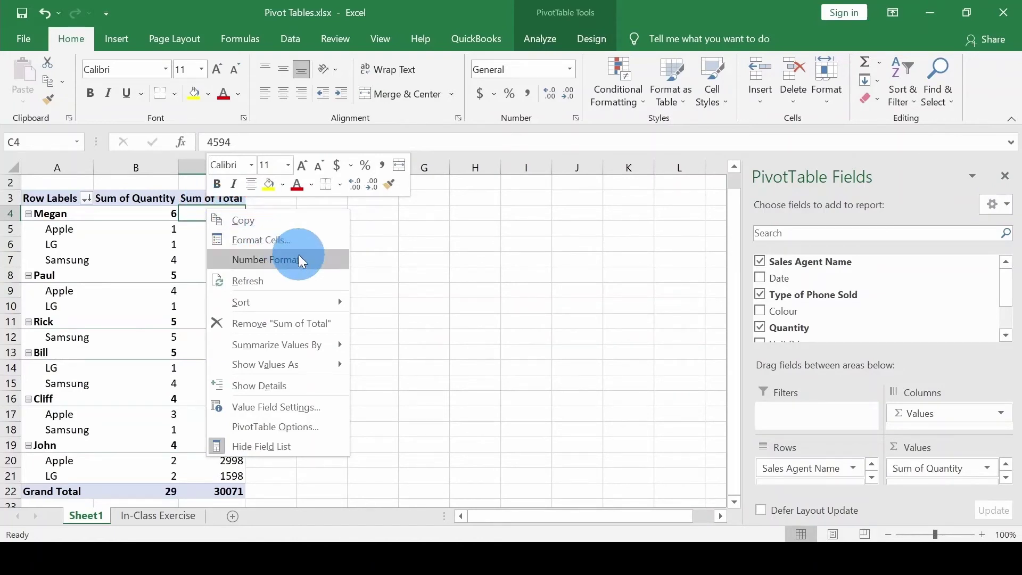
{"action": "mouse_move", "coordinate": [306, 349]}
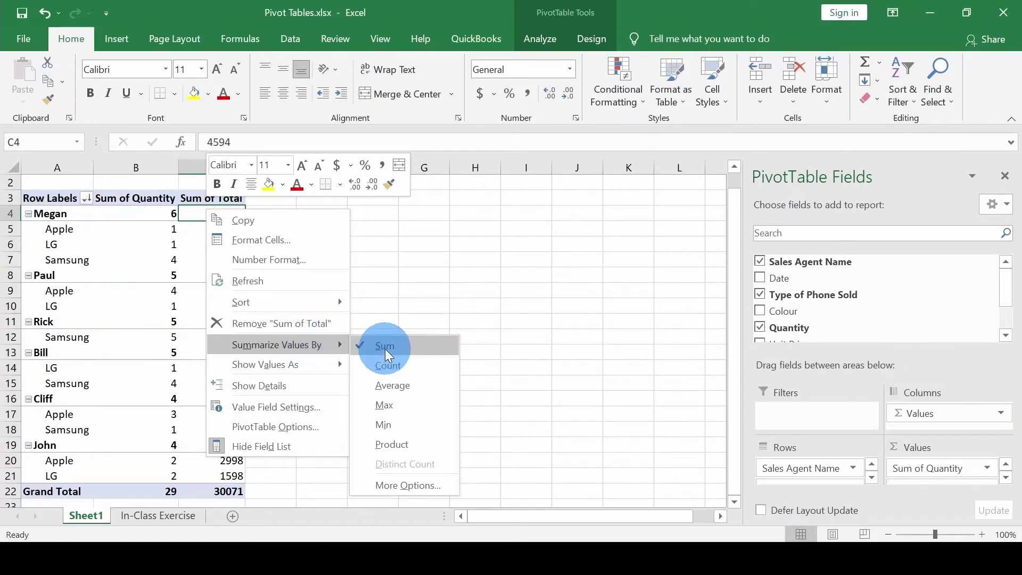
{"action": "left_click", "coordinate": [418, 382]}
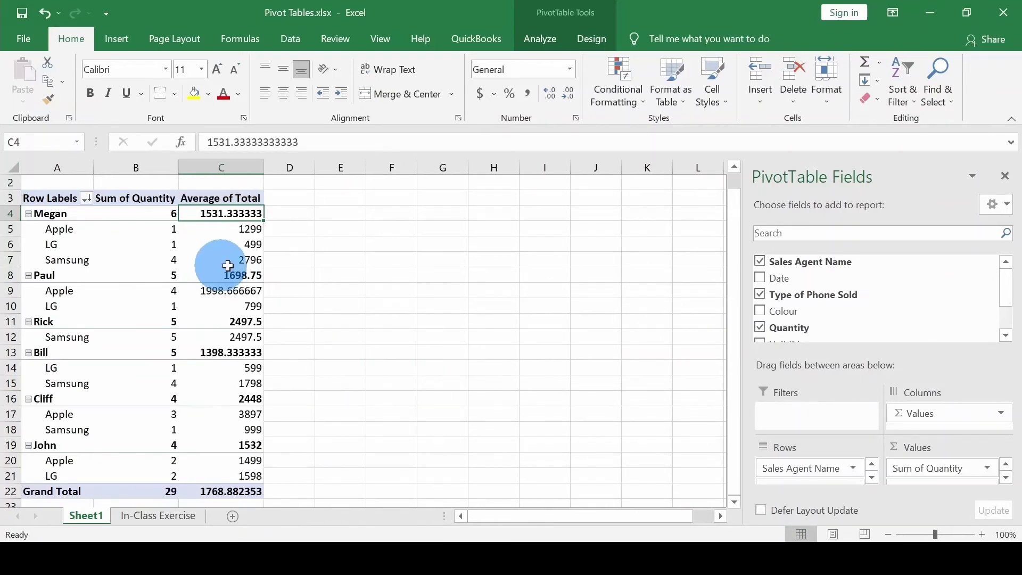
{"action": "mouse_move", "coordinate": [152, 214]}
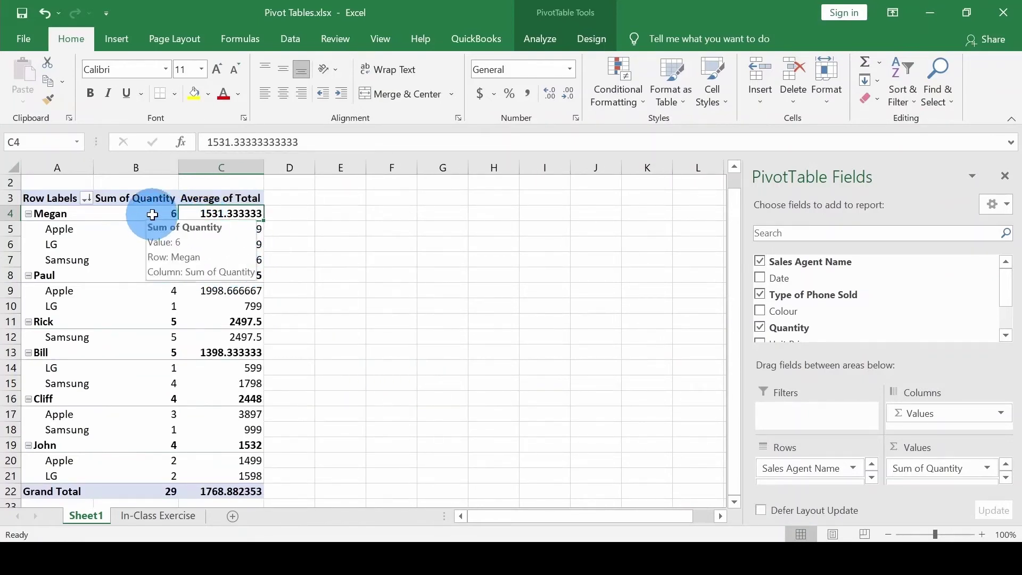
{"action": "mouse_move", "coordinate": [206, 214]}
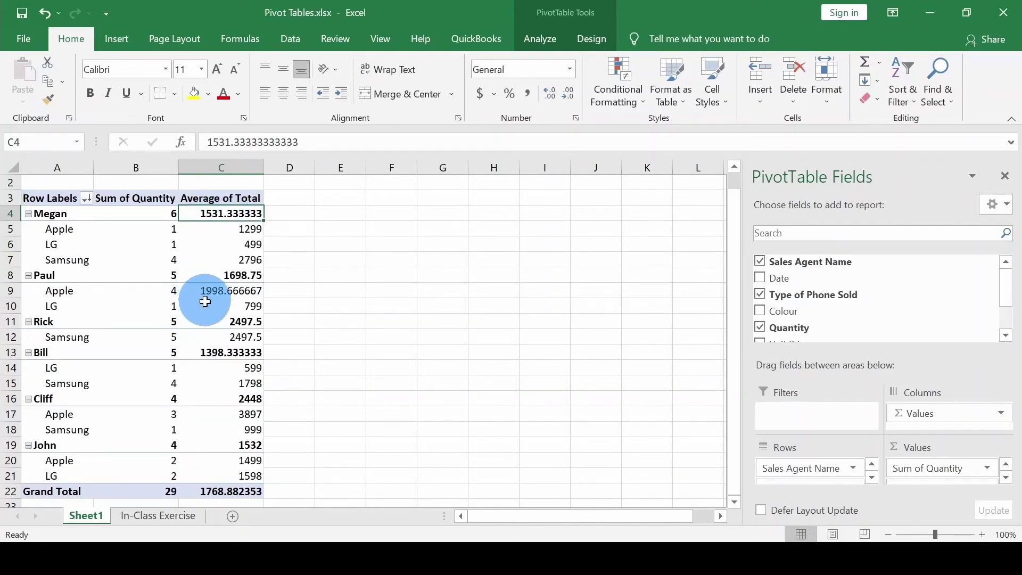
{"action": "mouse_move", "coordinate": [209, 372]}
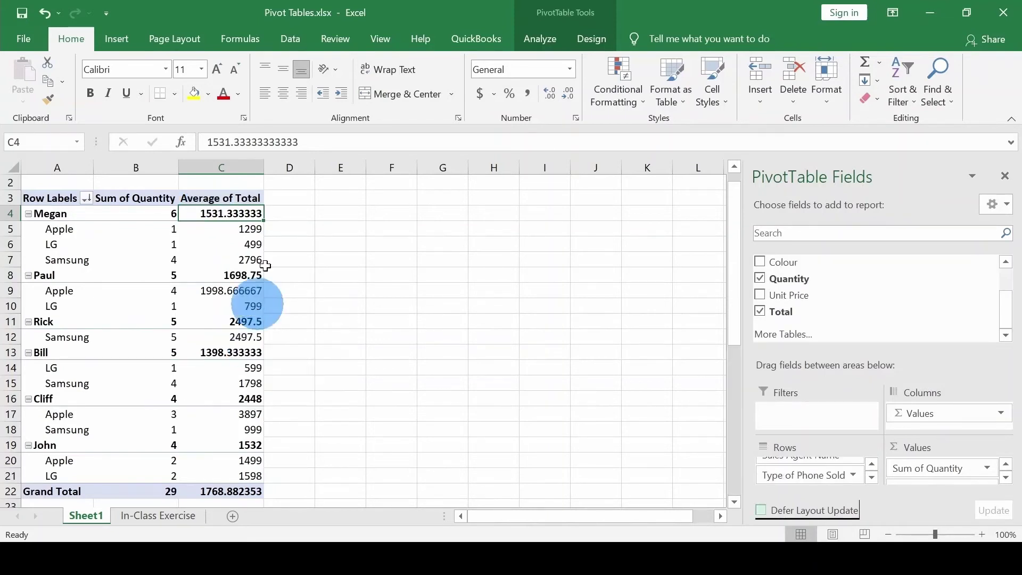
Step: Set the PivotTable's Total field back to being summarized by Sum
{"action": "mouse_move", "coordinate": [226, 260]}
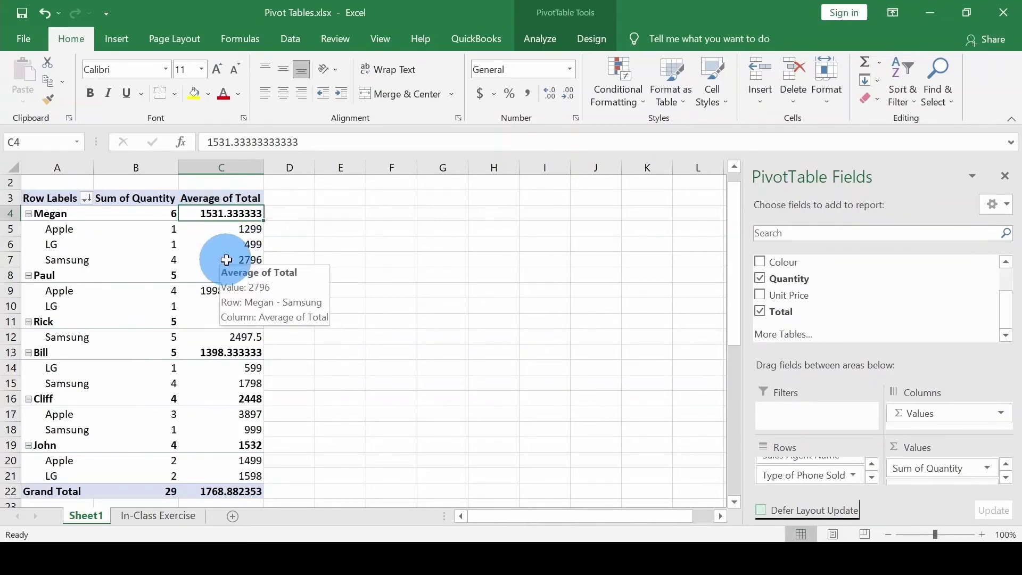
{"action": "left_click", "coordinate": [298, 244]}
{"action": "left_click", "coordinate": [193, 256]}
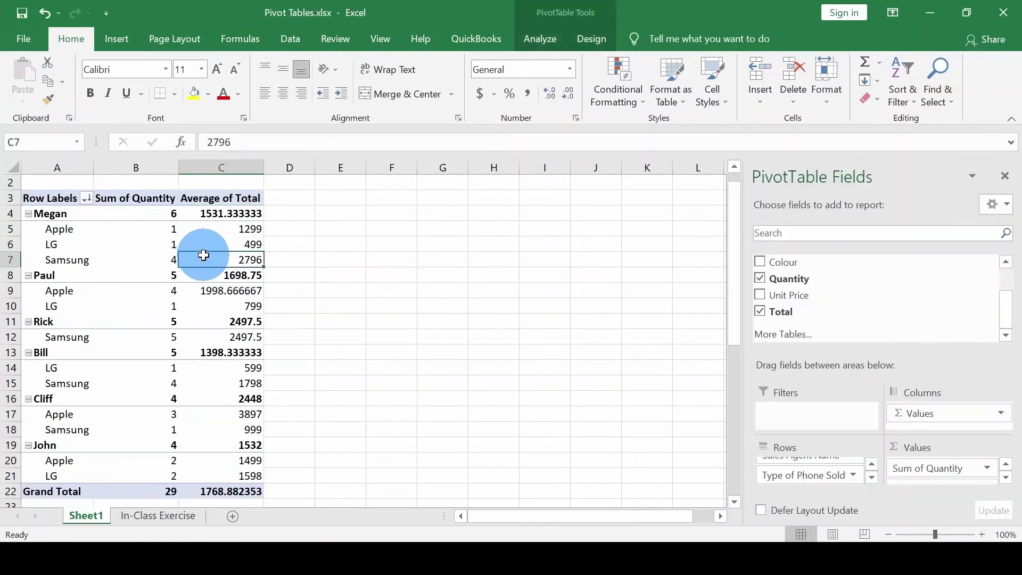
{"action": "right_click", "coordinate": [203, 255]}
{"action": "mouse_move", "coordinate": [321, 389]}
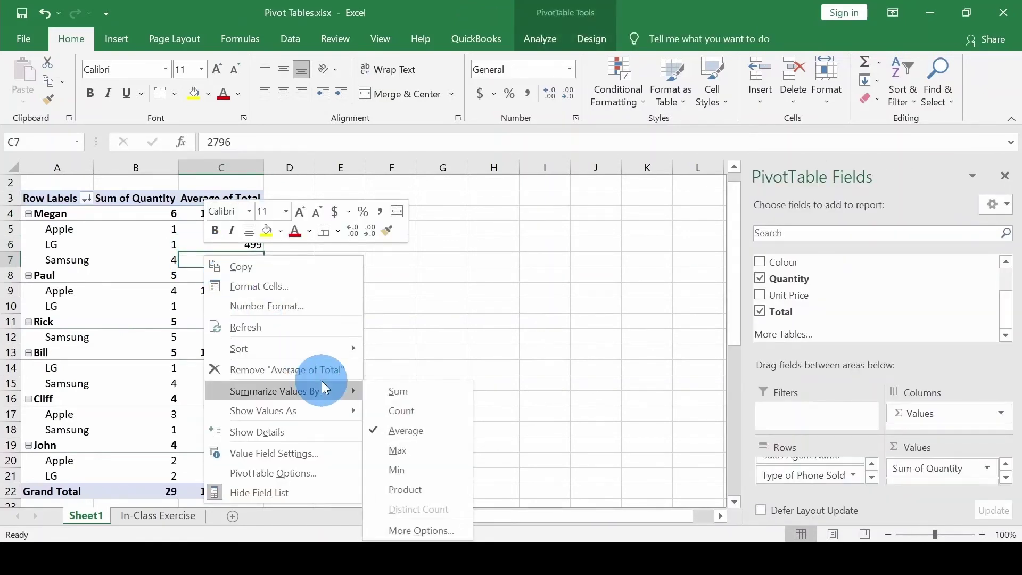
{"action": "left_click", "coordinate": [384, 397]}
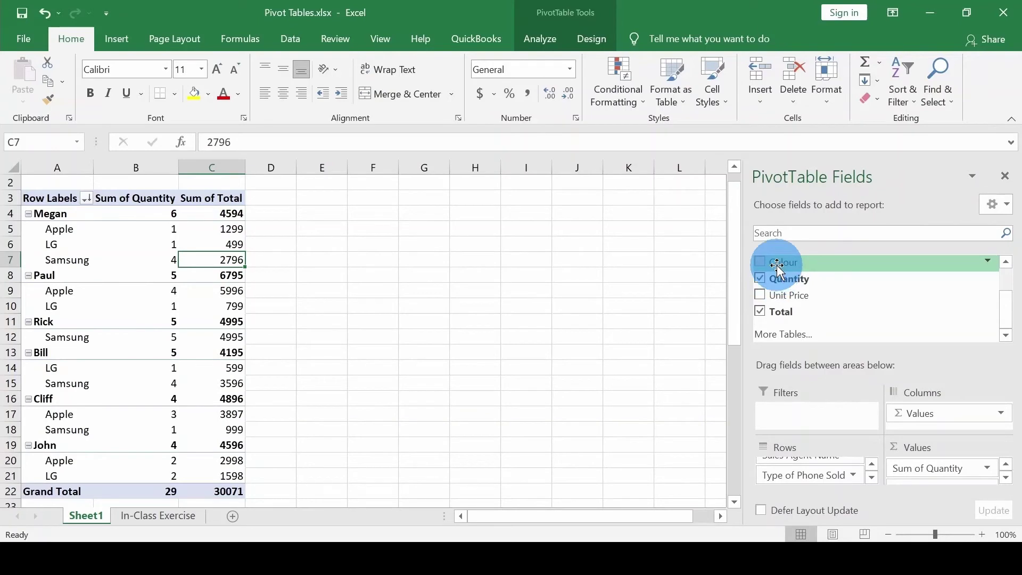
Step: Add the Colour field to the PivotTable's rows between Sales Agent Name and Type of Phone Sold
{"action": "left_click_drag", "start_coordinate": [778, 263], "coordinate": [799, 479]}
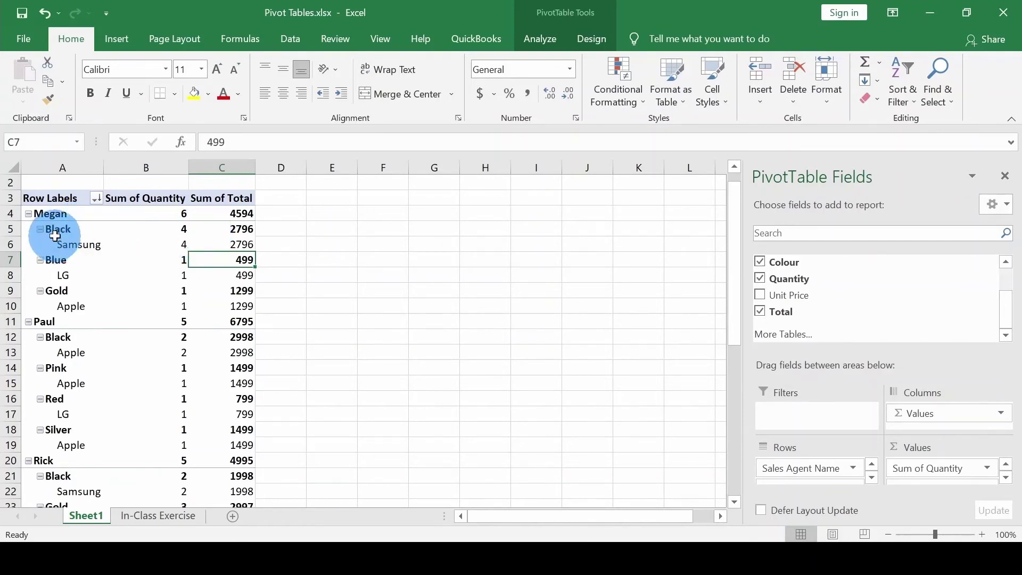
{"action": "mouse_move", "coordinate": [177, 239]}
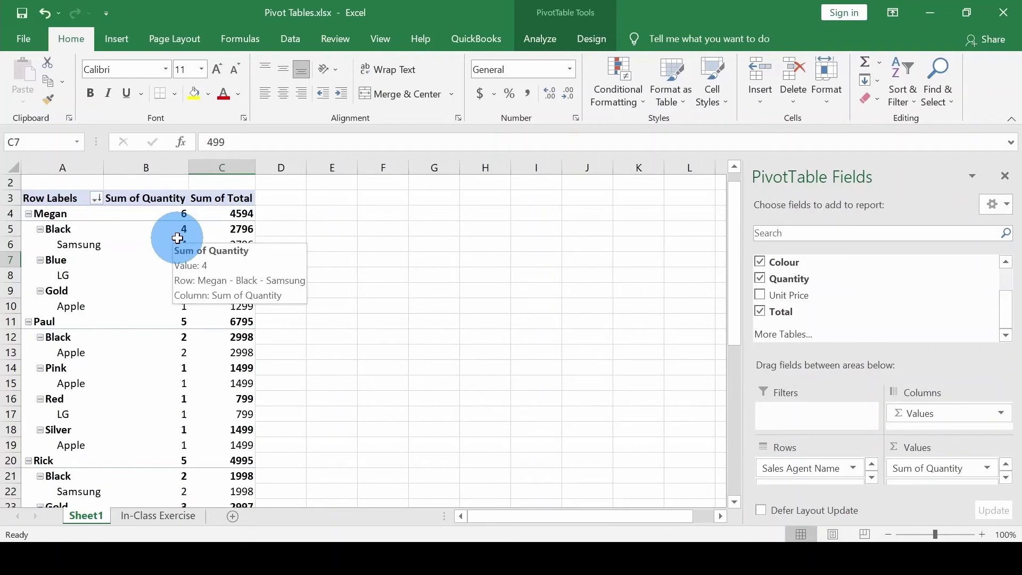
{"action": "mouse_move", "coordinate": [93, 245]}
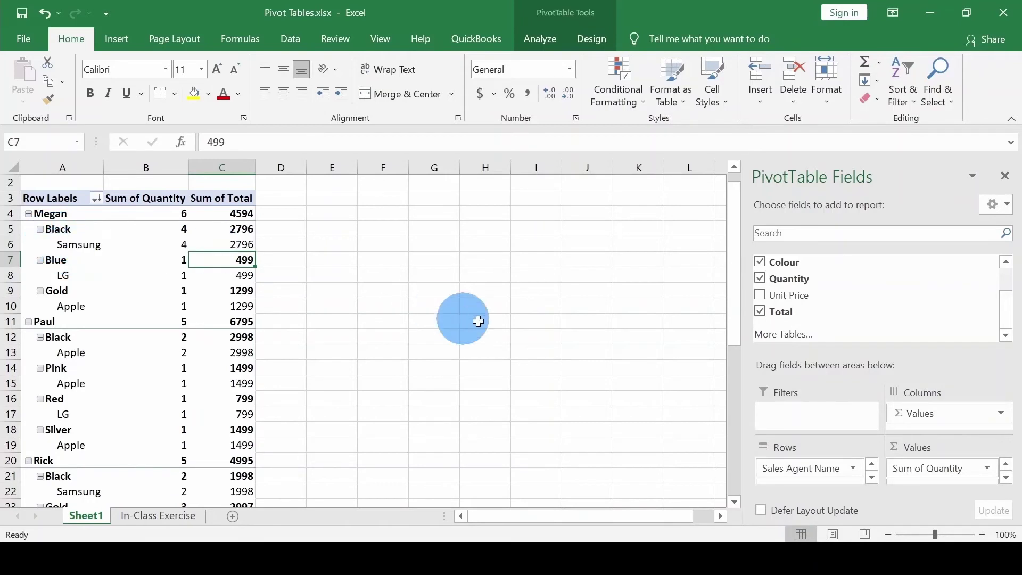
Step: Move the Colour row field down one level so colours are nested under Type of Phone Sold
{"action": "left_click", "coordinate": [872, 477]}
{"action": "left_click", "coordinate": [872, 477]}
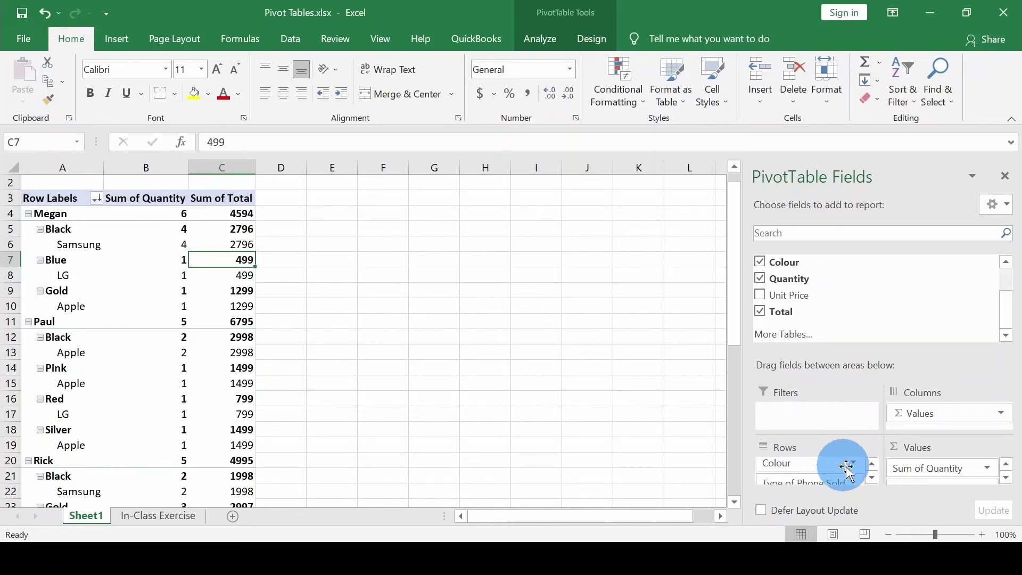
{"action": "left_click", "coordinate": [854, 463]}
{"action": "left_click", "coordinate": [802, 274]}
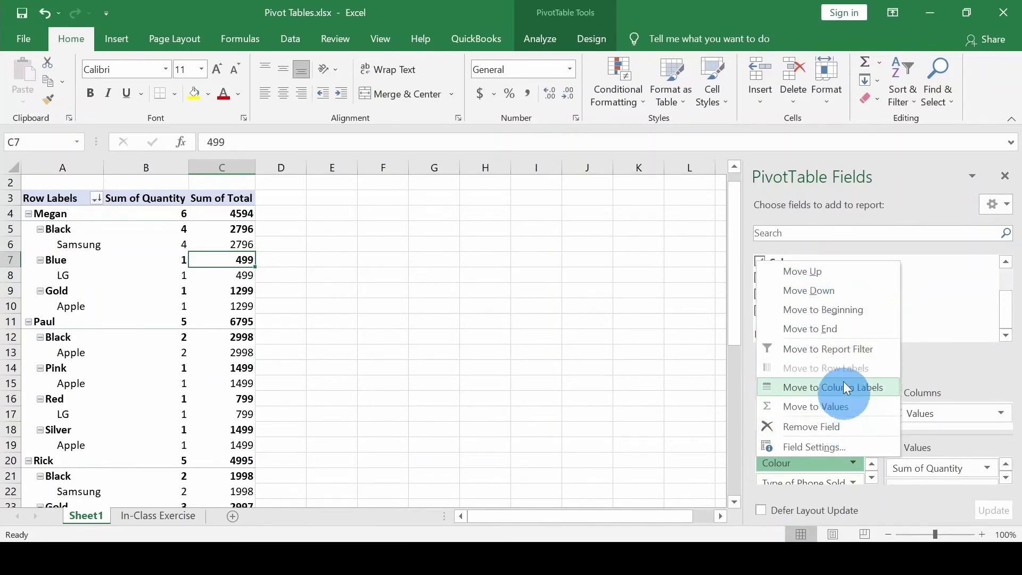
{"action": "left_click", "coordinate": [819, 292]}
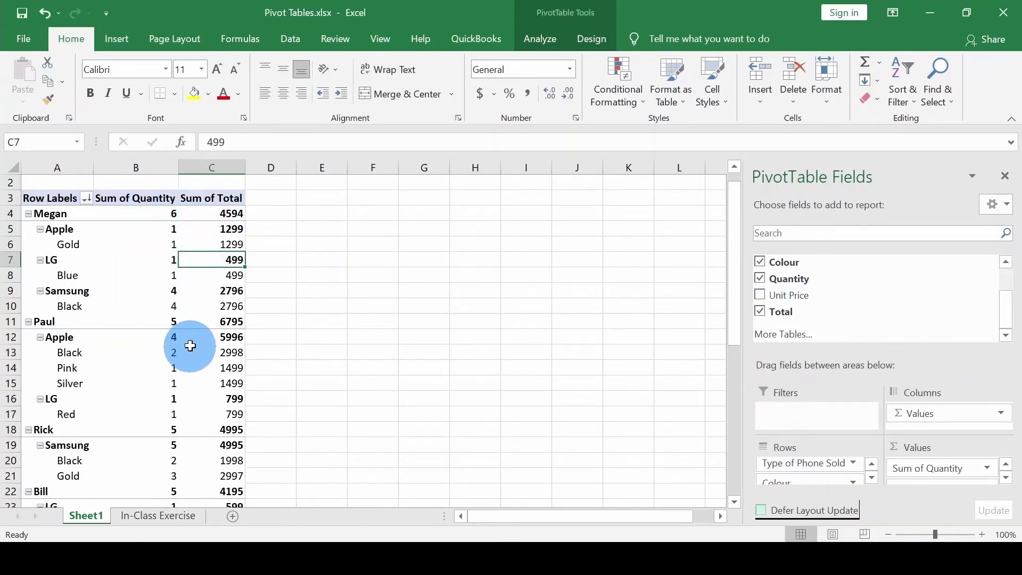
{"action": "mouse_move", "coordinate": [190, 345]}
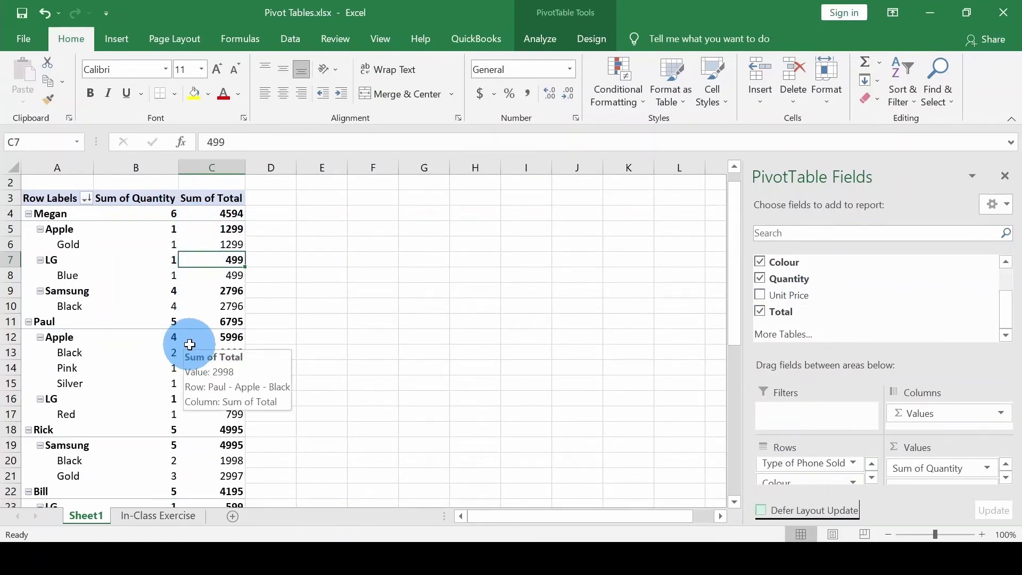
Step: Remove Sales Agent Name from the PivotTable's rows, keeping Type of Phone Sold and Colour
{"action": "left_click", "coordinate": [852, 463]}
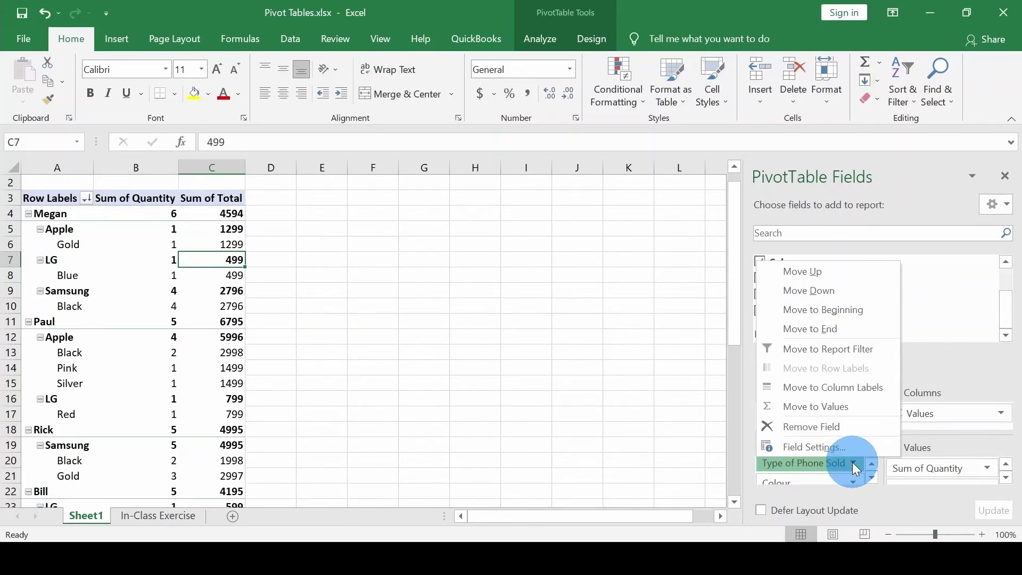
{"action": "left_click", "coordinate": [194, 300]}
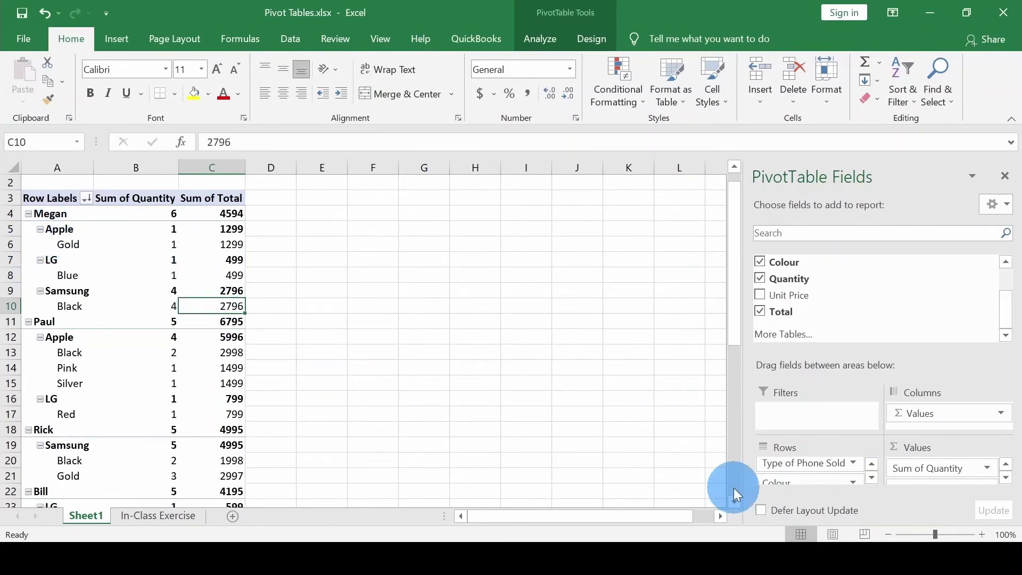
{"action": "left_click", "coordinate": [871, 464]}
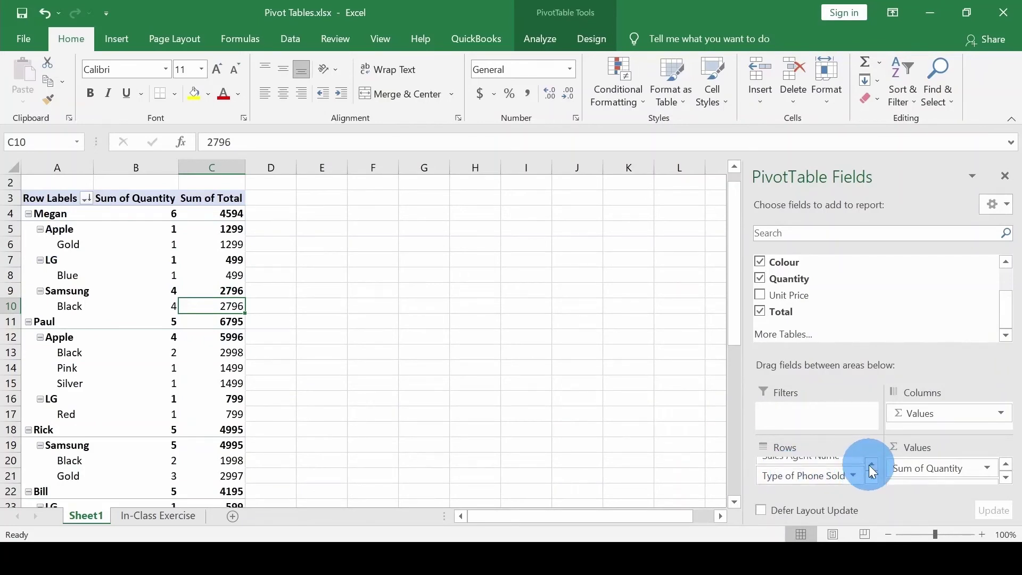
{"action": "left_click_drag", "start_coordinate": [837, 468], "coordinate": [834, 298]}
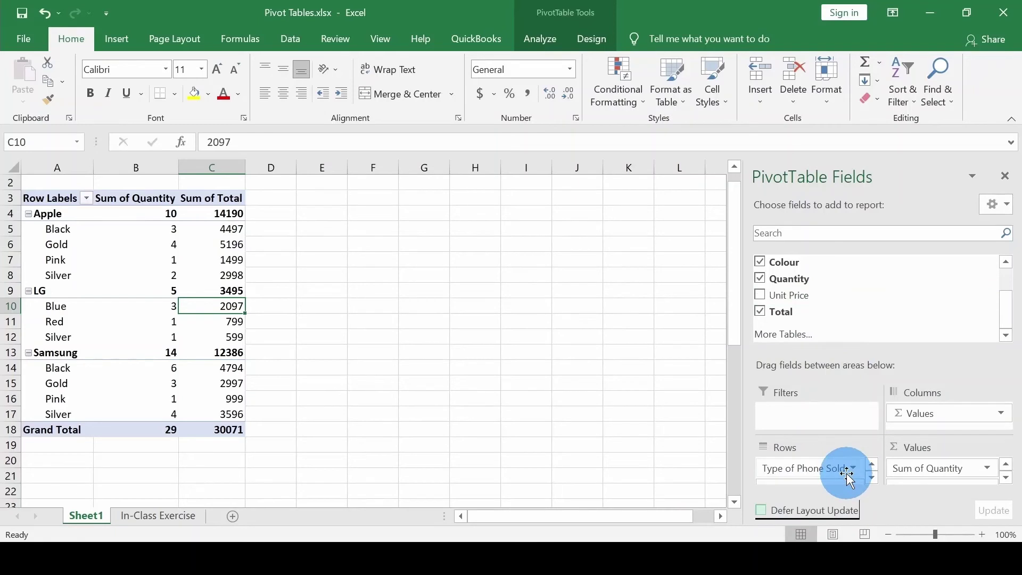
{"action": "left_click_drag", "start_coordinate": [849, 479], "coordinate": [48, 231]}
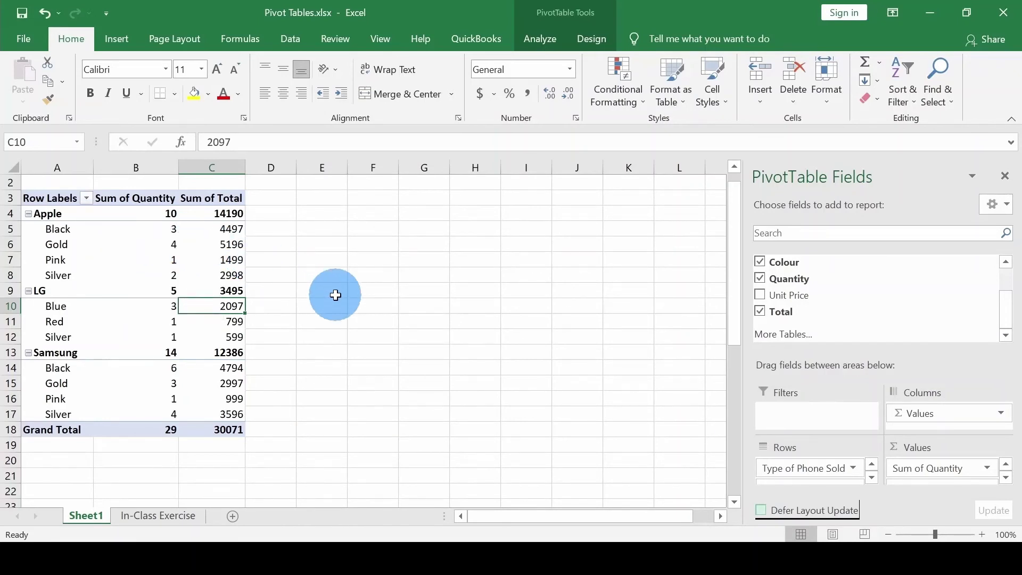
{"action": "key", "text": "Delete"}
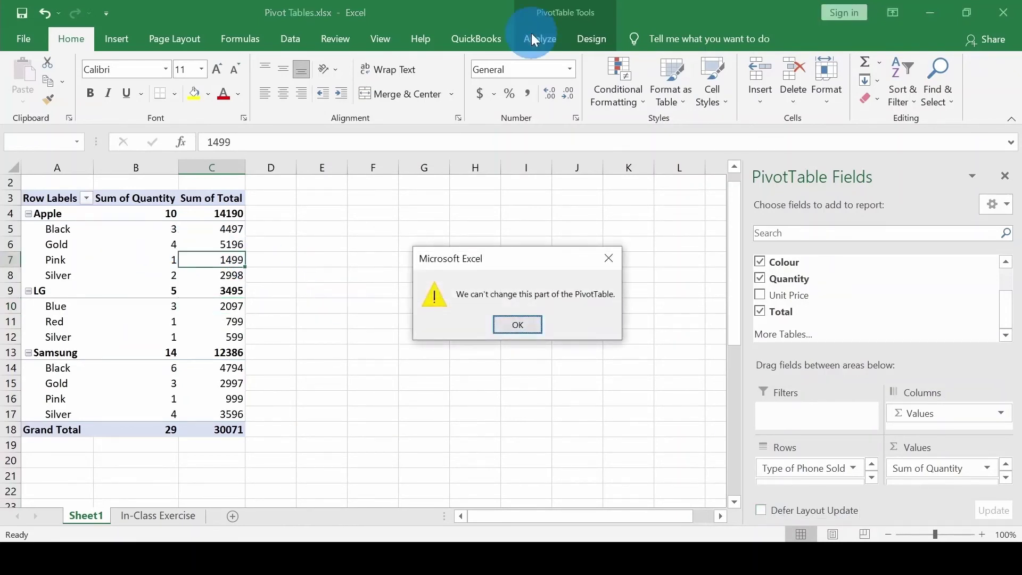
{"action": "key", "text": "Return"}
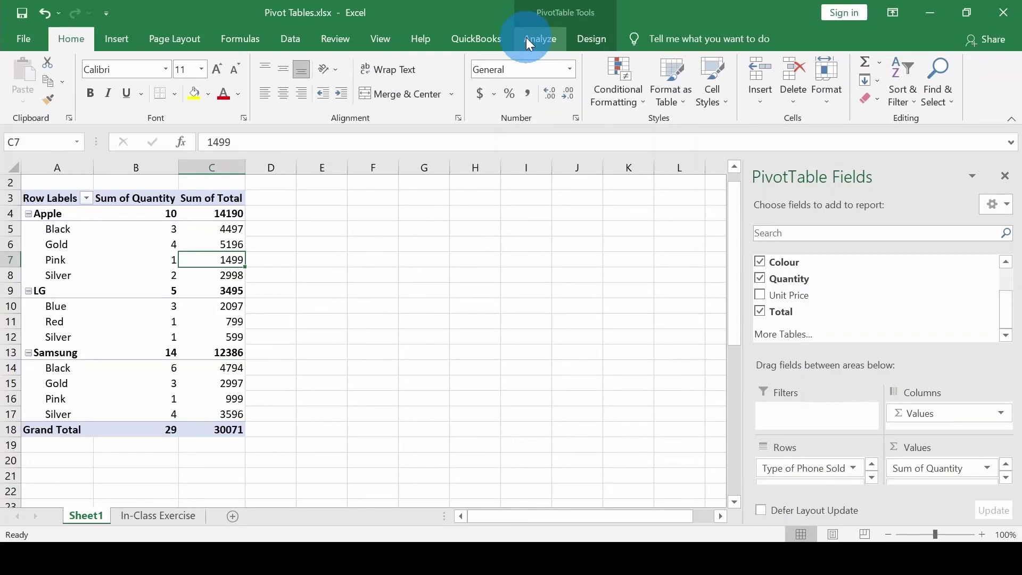
Step: Insert a 3-D Stacked Column PivotChart from the PivotTable and move it beside the table
{"action": "left_click", "coordinate": [528, 41]}
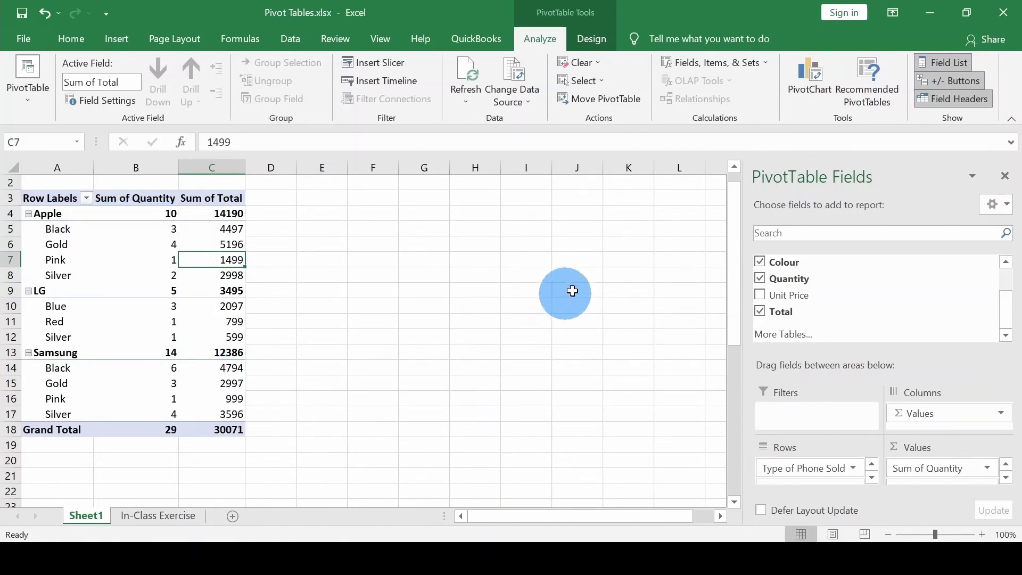
{"action": "left_click", "coordinate": [809, 89]}
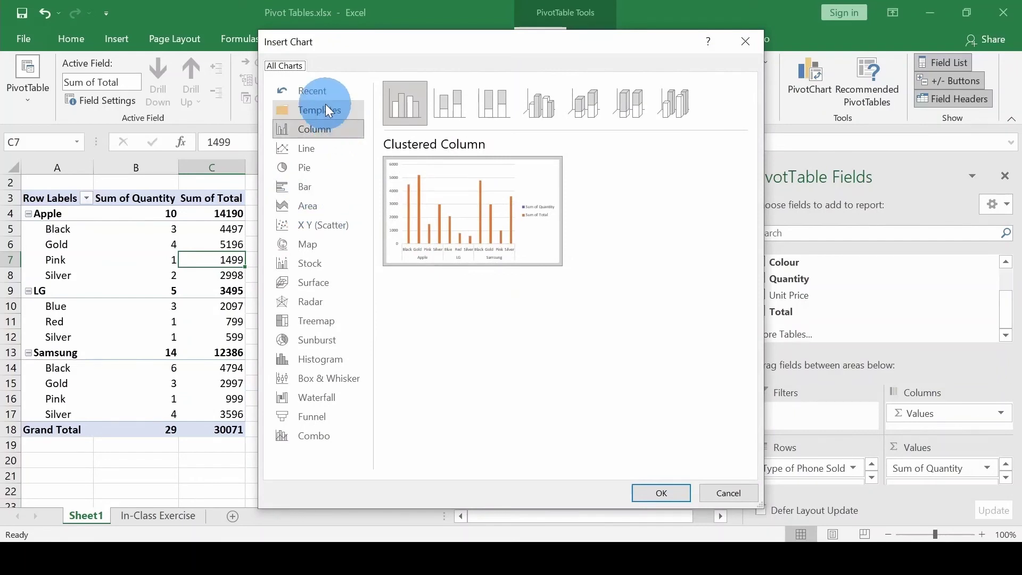
{"action": "left_click", "coordinate": [328, 170]}
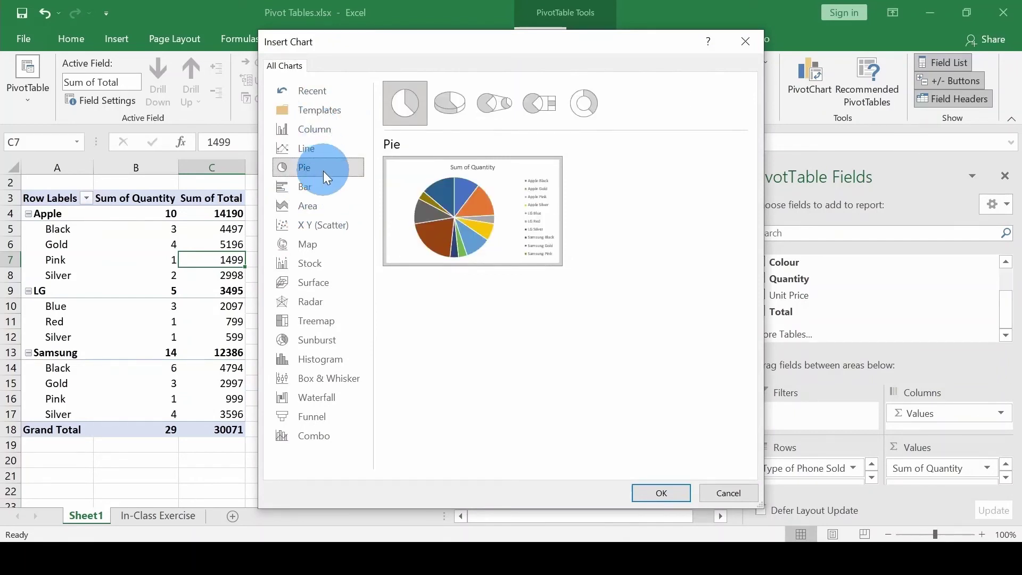
{"action": "left_click", "coordinate": [327, 186]}
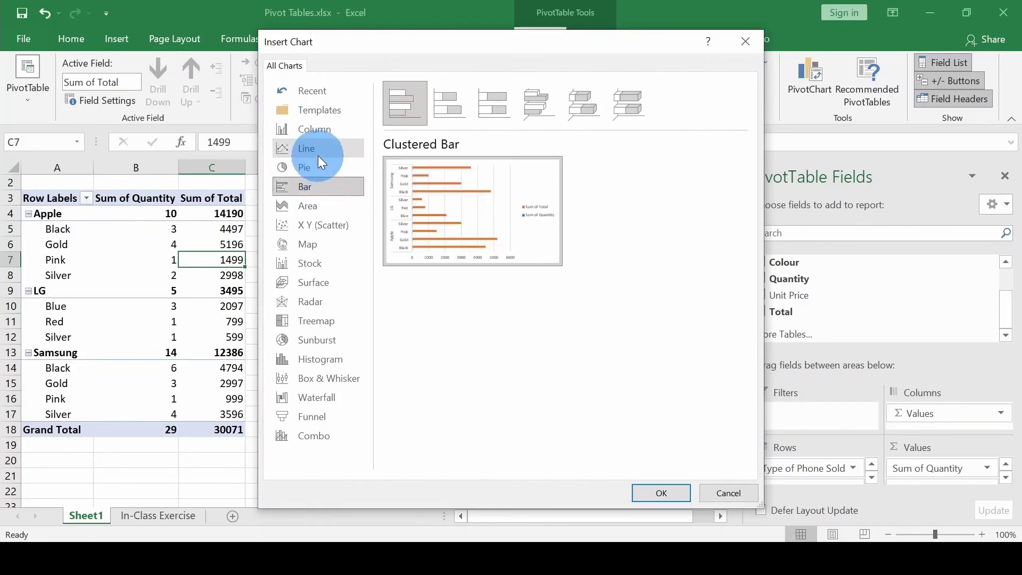
{"action": "left_click", "coordinate": [311, 132]}
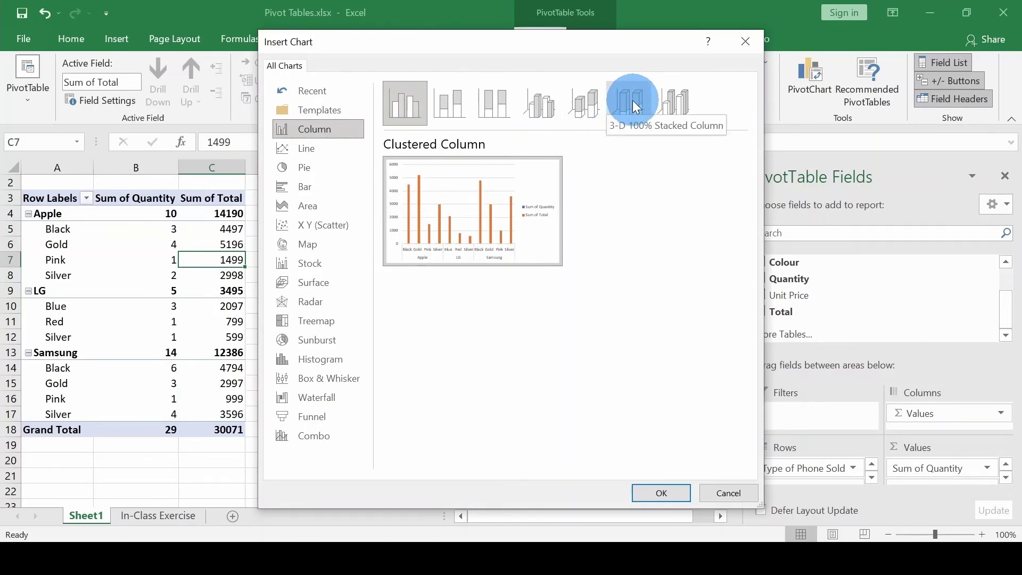
{"action": "left_click", "coordinate": [577, 115]}
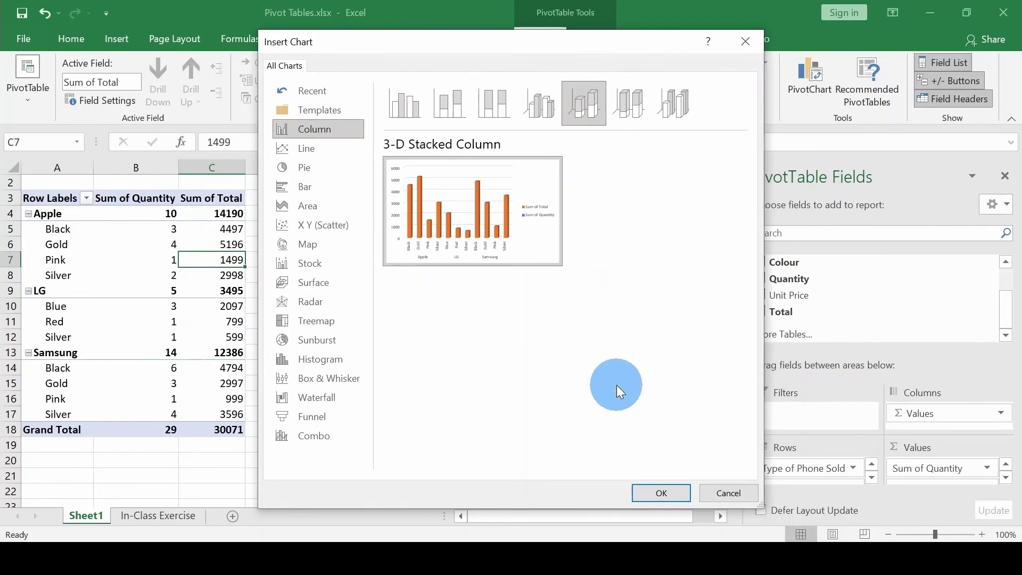
{"action": "left_click", "coordinate": [656, 490]}
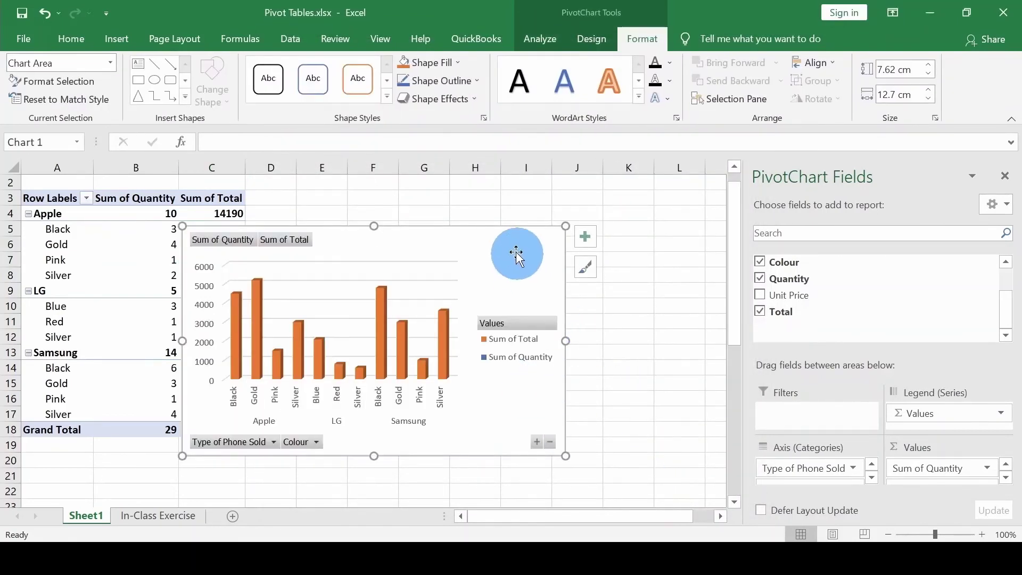
{"action": "left_click_drag", "start_coordinate": [452, 224], "coordinate": [589, 205]}
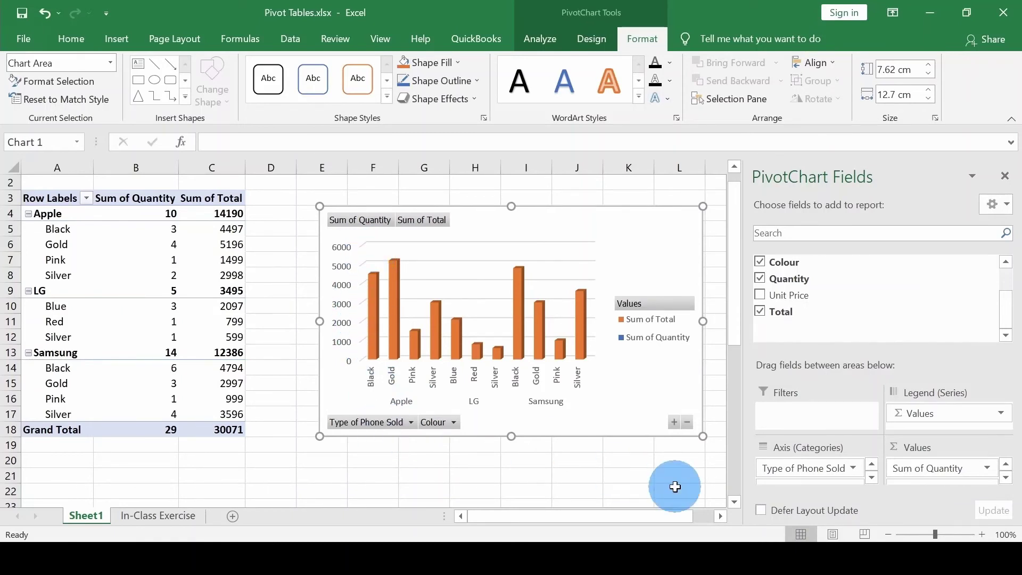
Step: Remove Sum of Quantity from the PivotChart's values and Colour from its axis categories
{"action": "left_click_drag", "start_coordinate": [919, 468], "coordinate": [849, 280]}
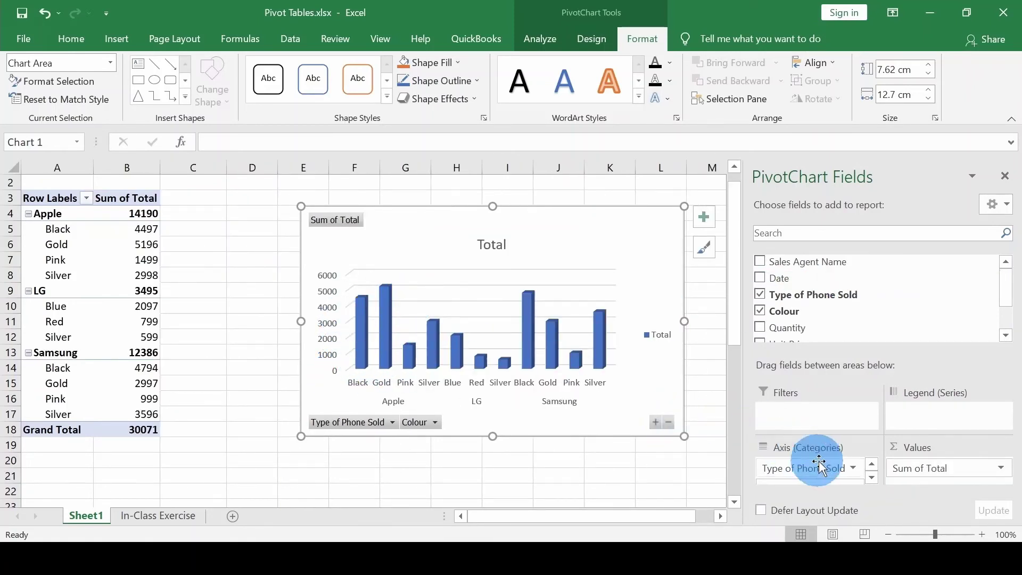
{"action": "left_click", "coordinate": [871, 477]}
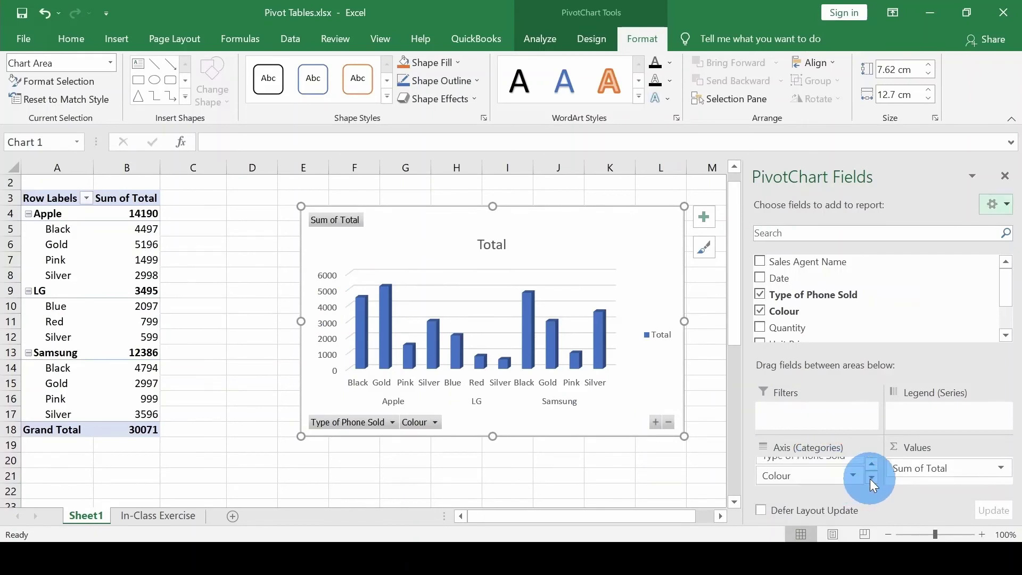
{"action": "left_click", "coordinate": [850, 474]}
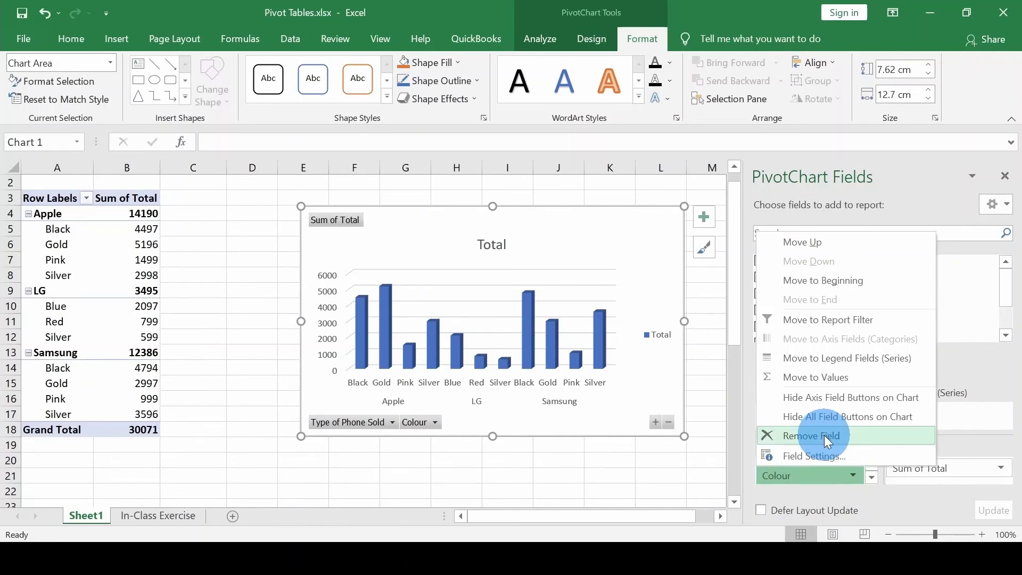
{"action": "left_click", "coordinate": [824, 435]}
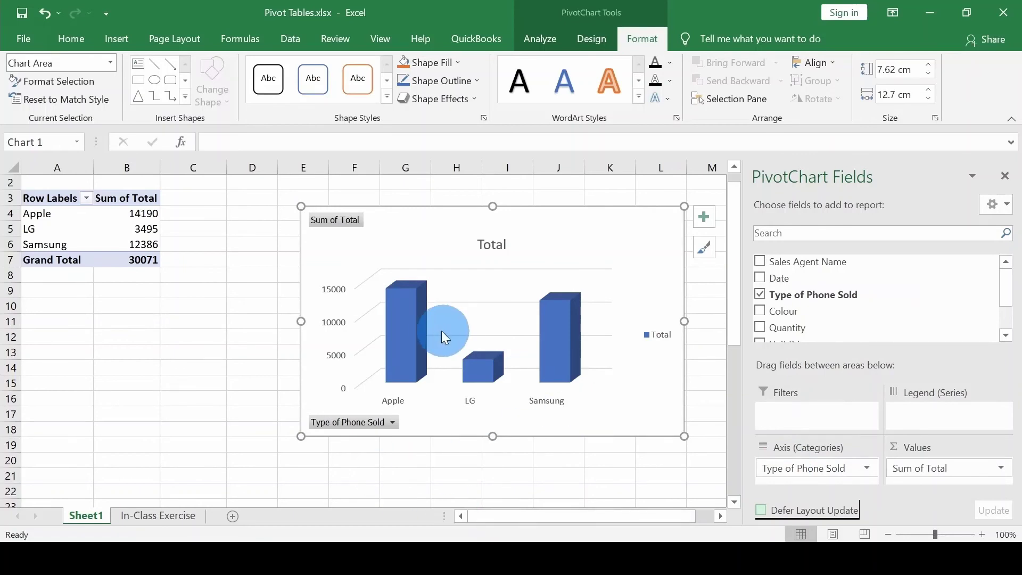
Step: Sort the phone types by Sum of Total from largest to smallest
{"action": "right_click", "coordinate": [140, 241]}
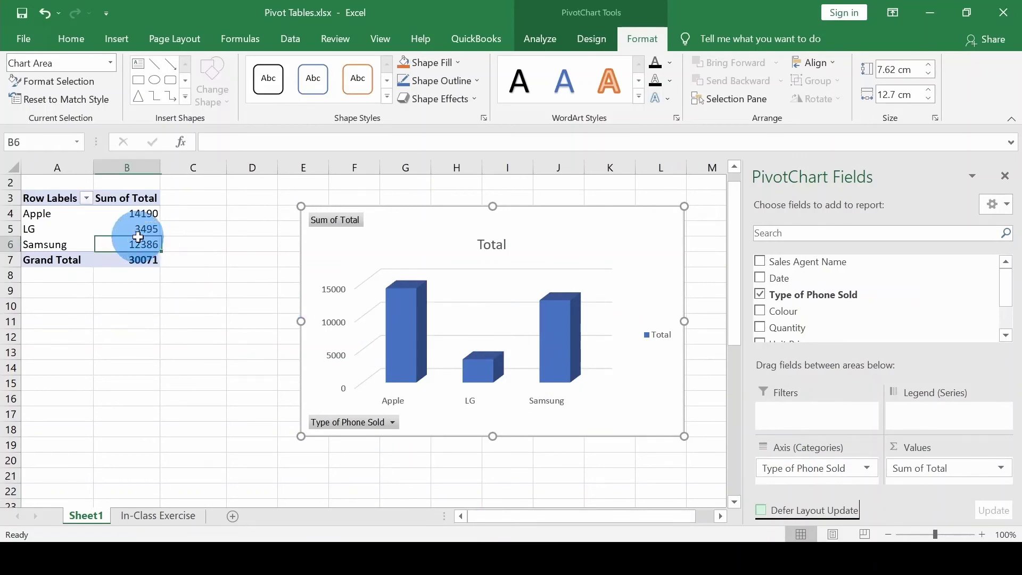
{"action": "mouse_move", "coordinate": [223, 334]}
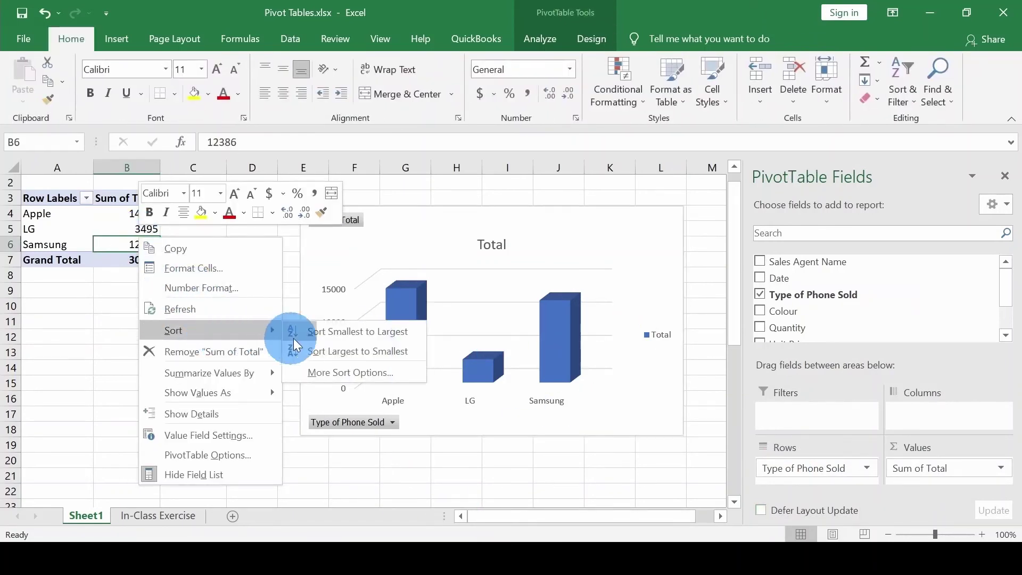
{"action": "left_click", "coordinate": [334, 350]}
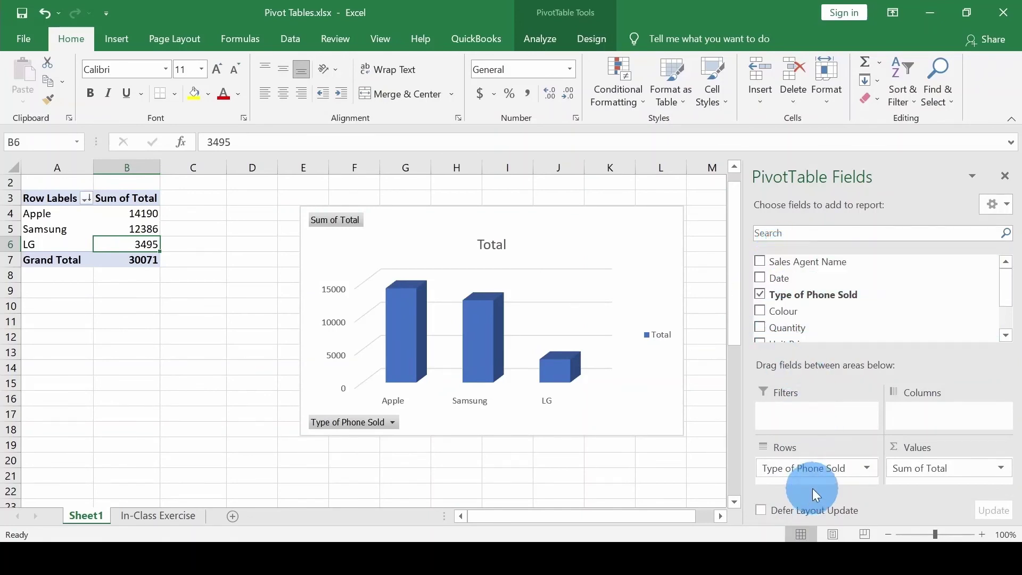
Step: Replace Type of Phone Sold with Sales Agent Name in the rows and sort the agents' Sum of Total from largest to smallest
{"action": "left_click_drag", "start_coordinate": [814, 468], "coordinate": [813, 302]}
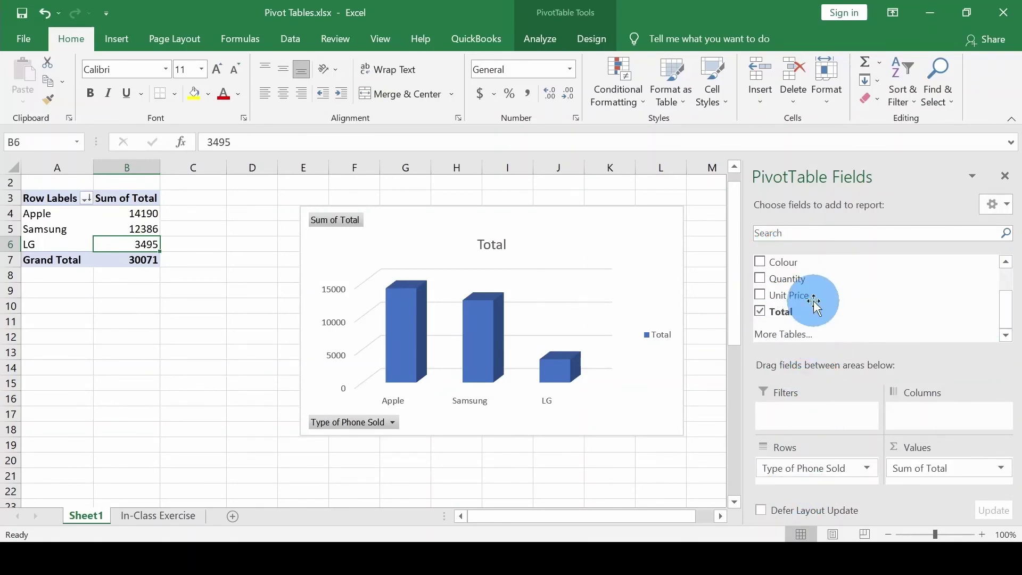
{"action": "left_click_drag", "start_coordinate": [799, 263], "coordinate": [840, 468]}
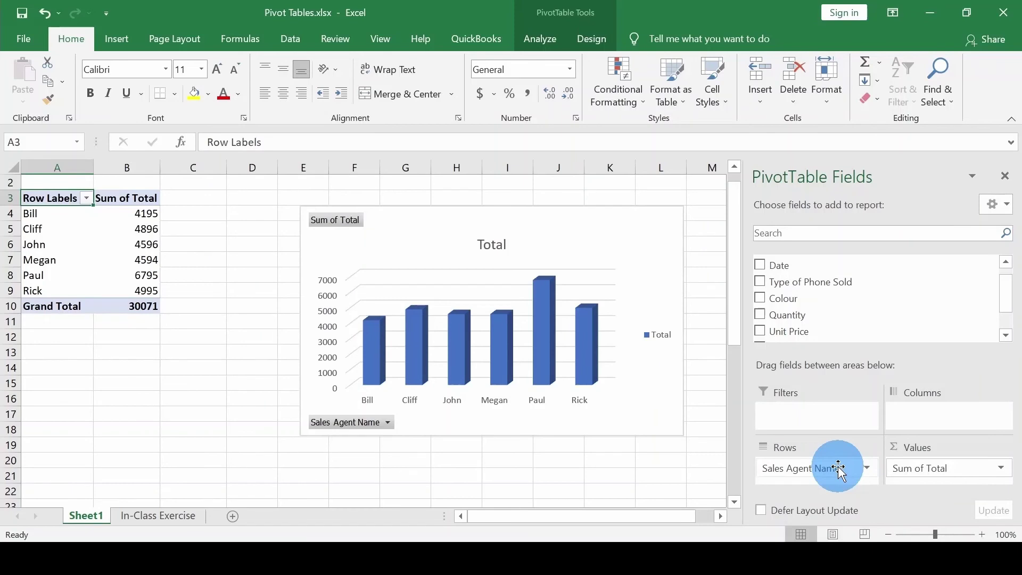
{"action": "right_click", "coordinate": [141, 244]}
{"action": "mouse_move", "coordinate": [251, 329]}
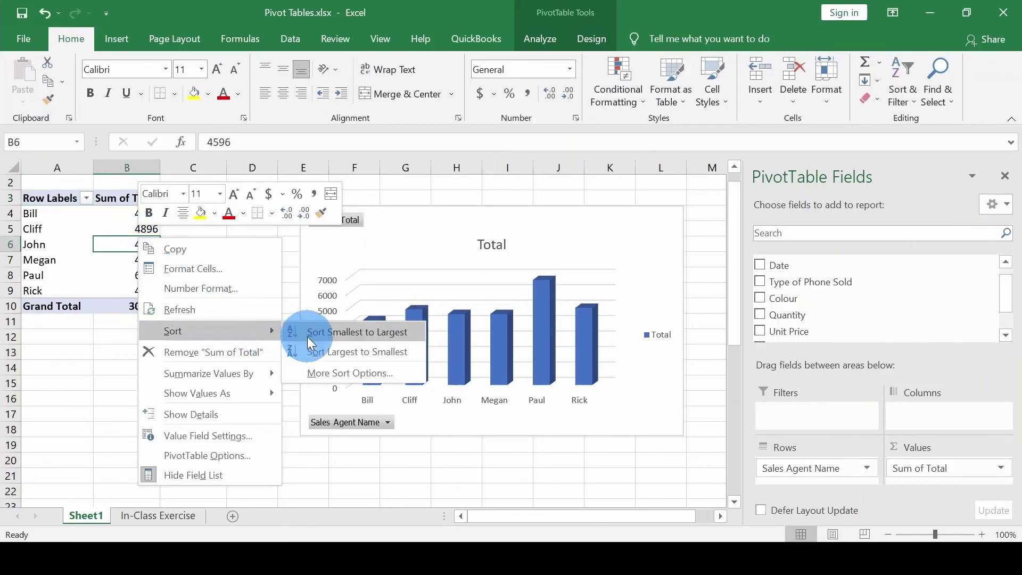
{"action": "left_click", "coordinate": [318, 352]}
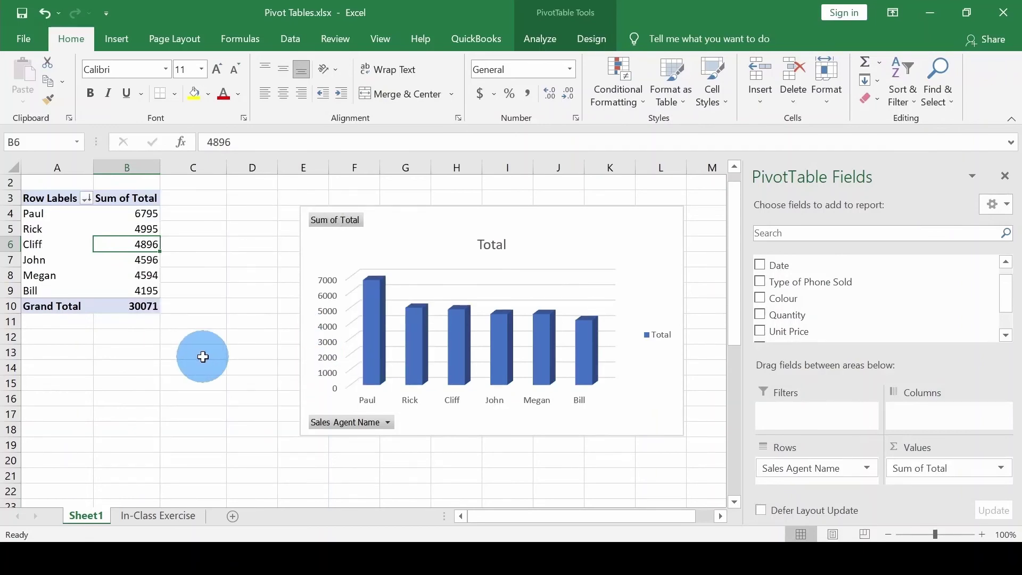
Step: Look over the In-Class Exercise source data and compare the commands available with cells inside and outside the PivotTable selected
{"action": "left_click", "coordinate": [164, 515]}
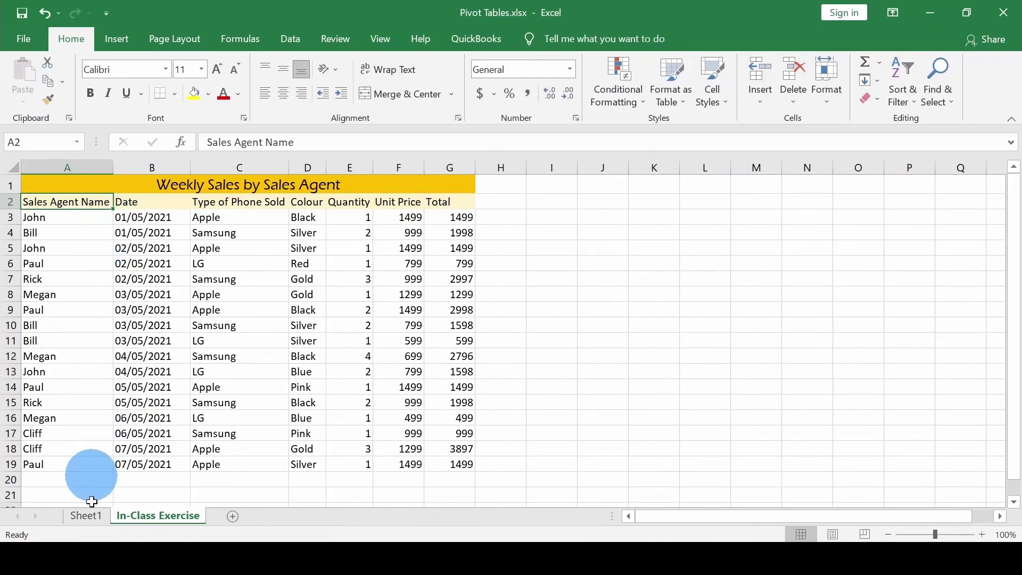
{"action": "left_click", "coordinate": [89, 517]}
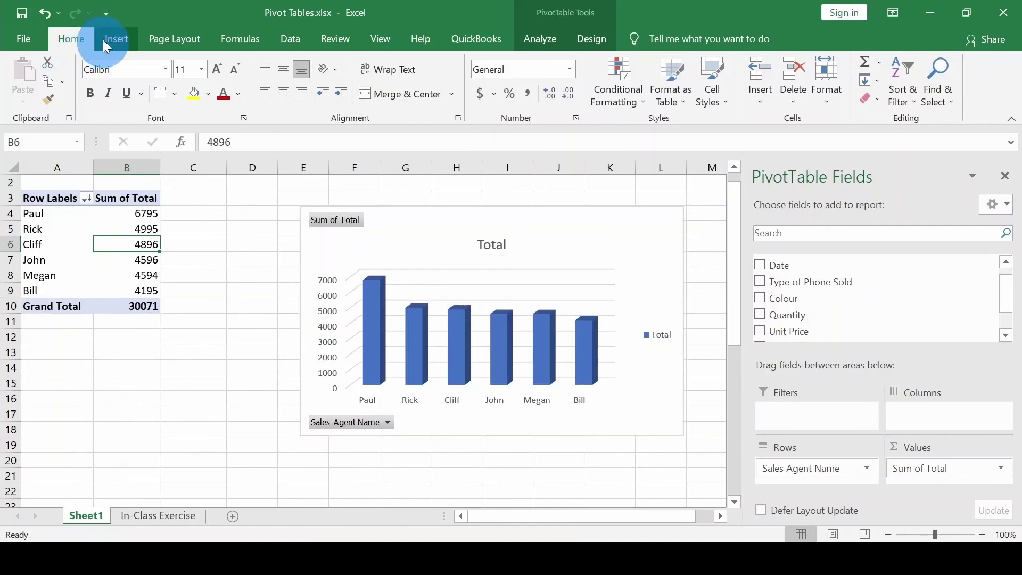
{"action": "left_click", "coordinate": [106, 36]}
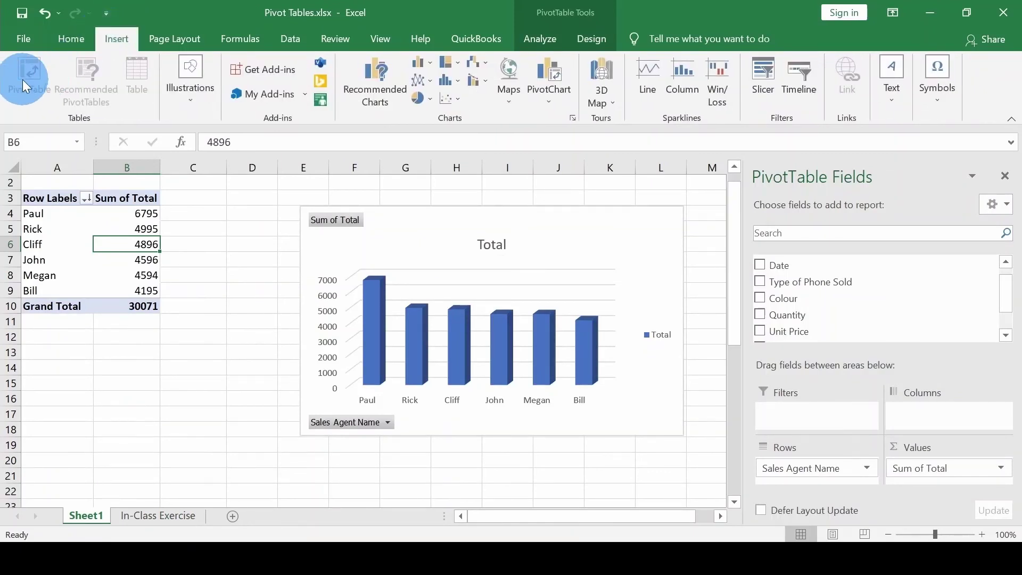
{"action": "left_click", "coordinate": [76, 37]}
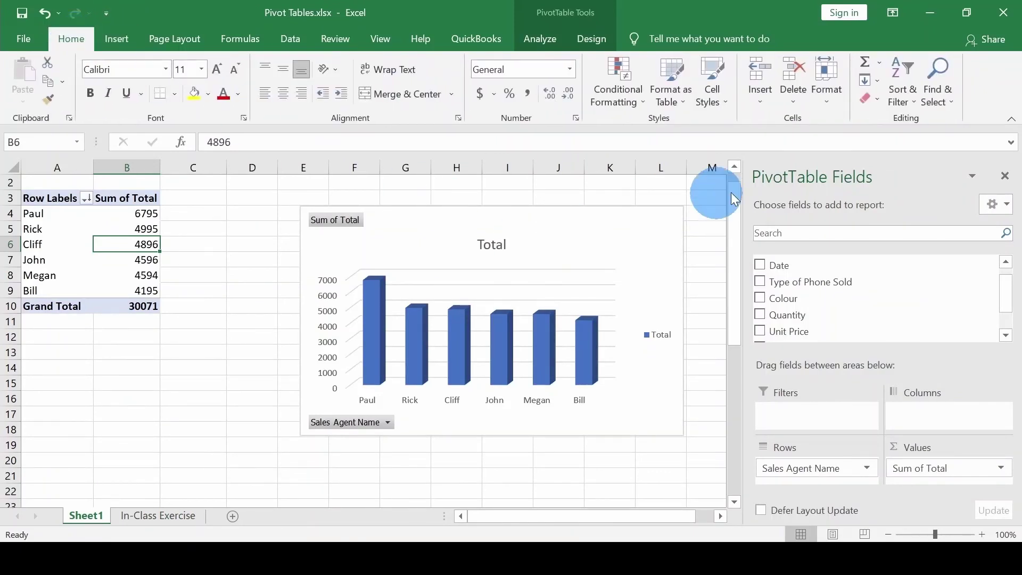
{"action": "left_click", "coordinate": [245, 334]}
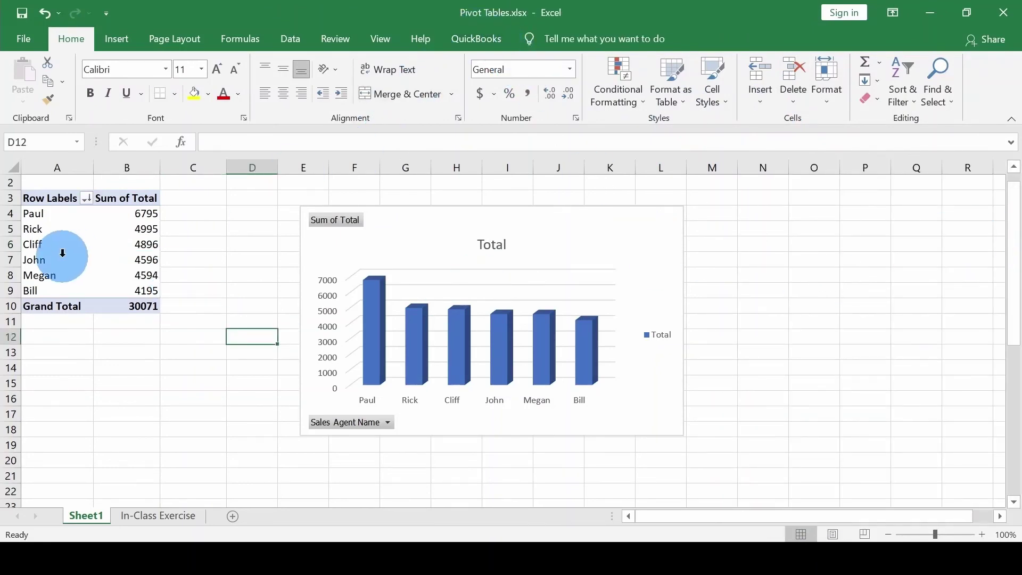
{"action": "left_click", "coordinate": [101, 245]}
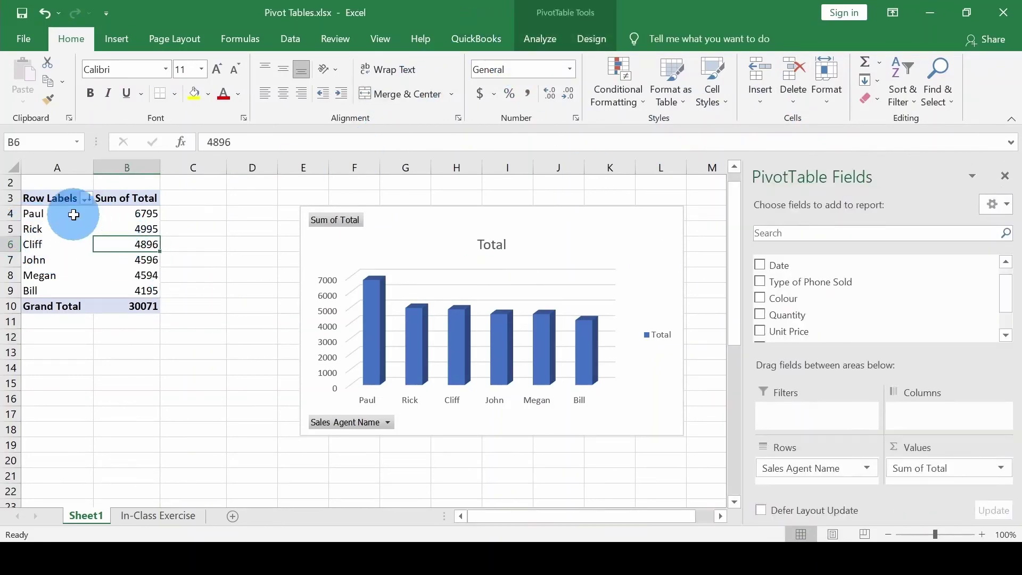
{"action": "left_click", "coordinate": [534, 40]}
{"action": "left_click", "coordinate": [214, 298]}
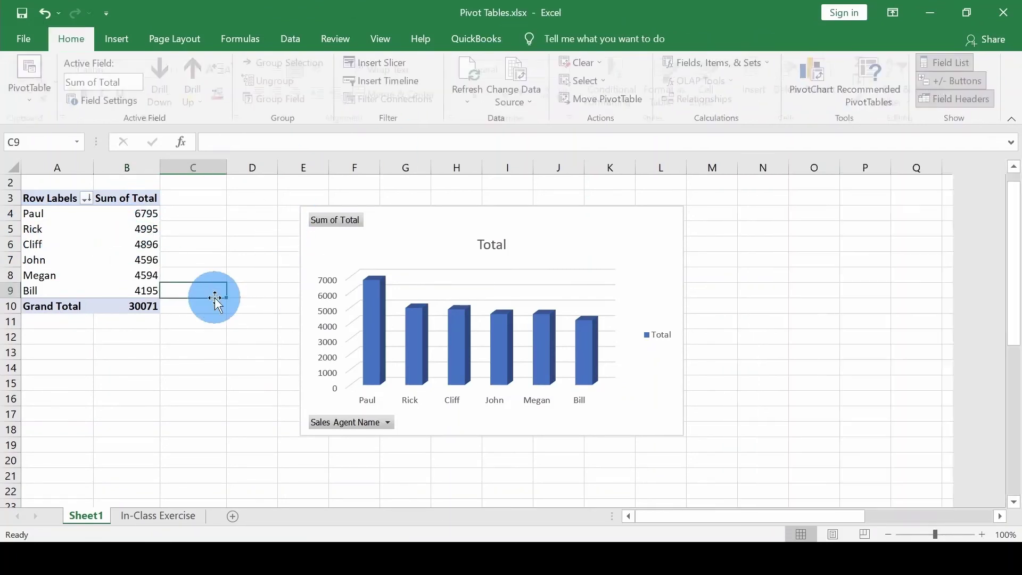
{"action": "left_click", "coordinate": [109, 37]}
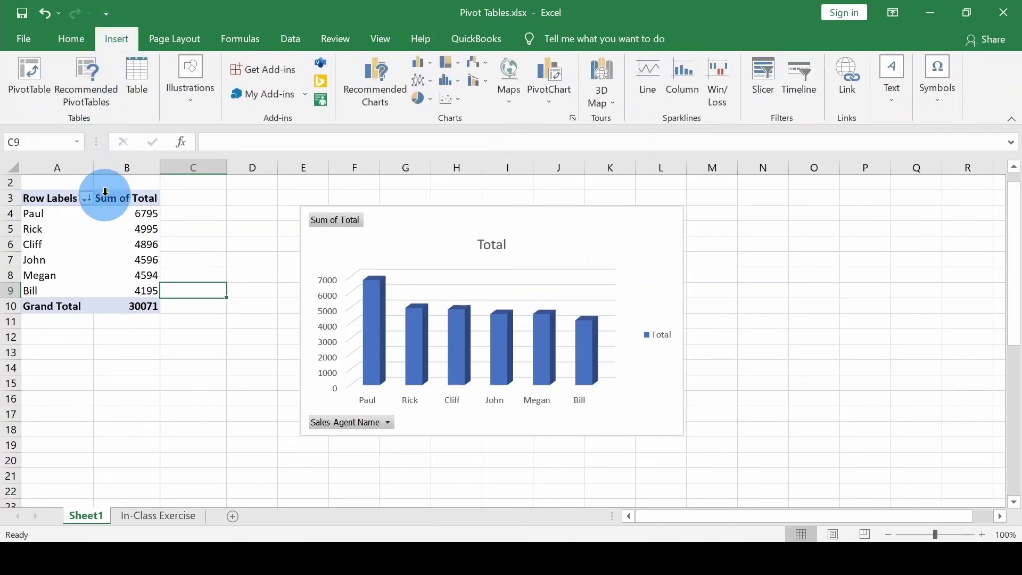
Step: Select a cell in the PivotTable and toggle its field list, leaving the list hidden
{"action": "left_click", "coordinate": [106, 216]}
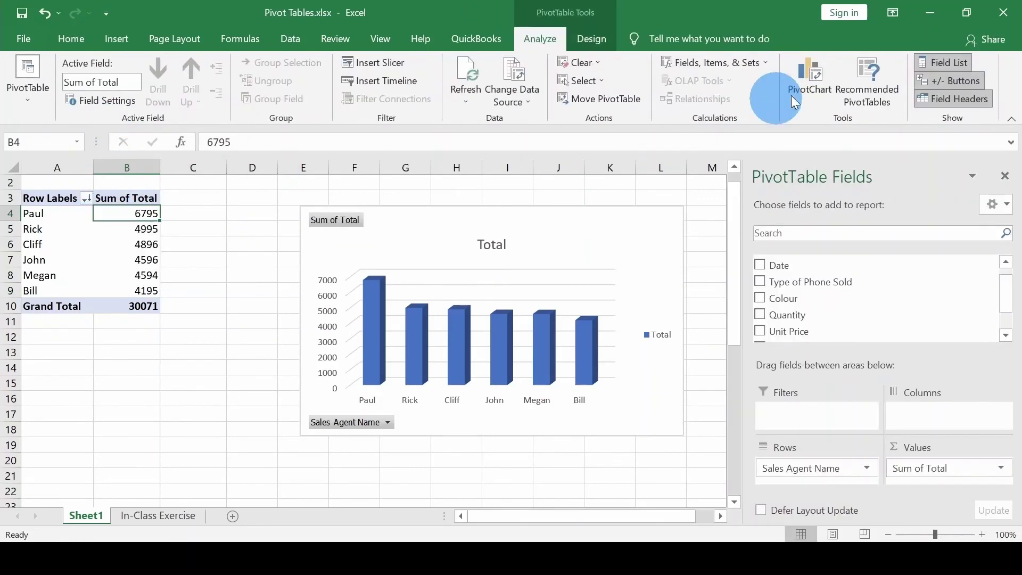
{"action": "left_click", "coordinate": [954, 62]}
{"action": "left_click", "coordinate": [953, 61]}
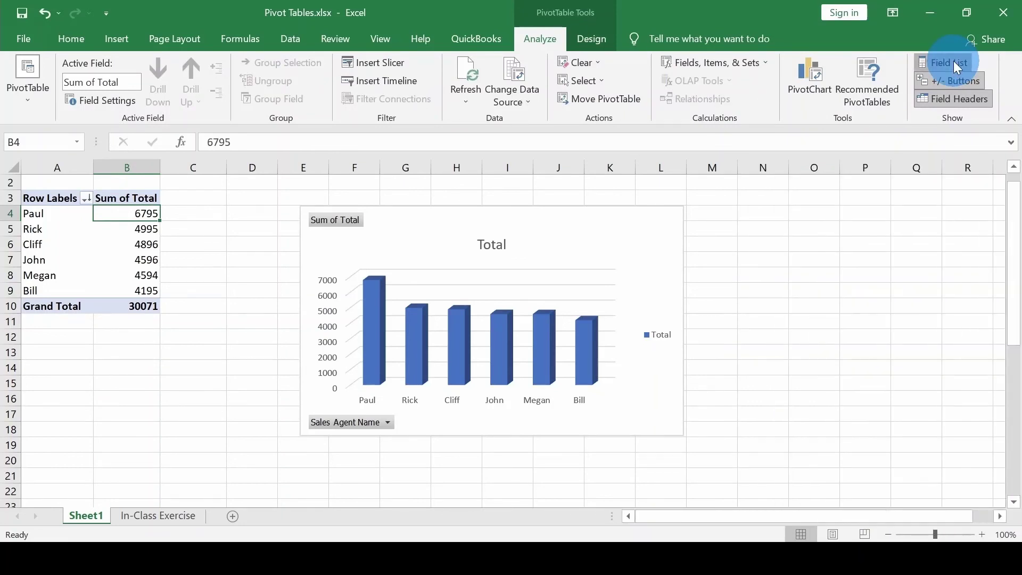
{"action": "left_click", "coordinate": [954, 60]}
{"action": "left_click", "coordinate": [953, 61]}
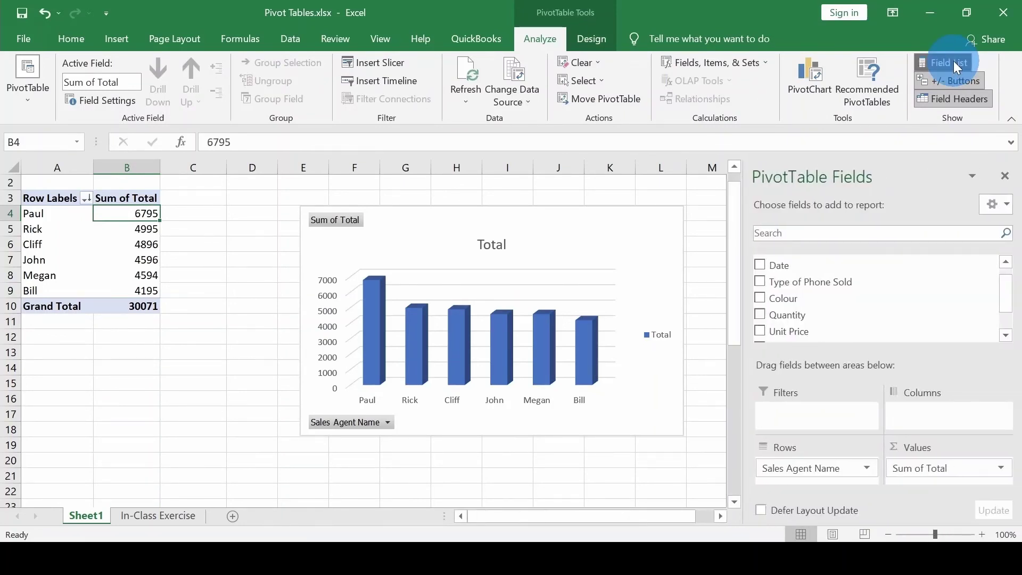
{"action": "left_click", "coordinate": [953, 61]}
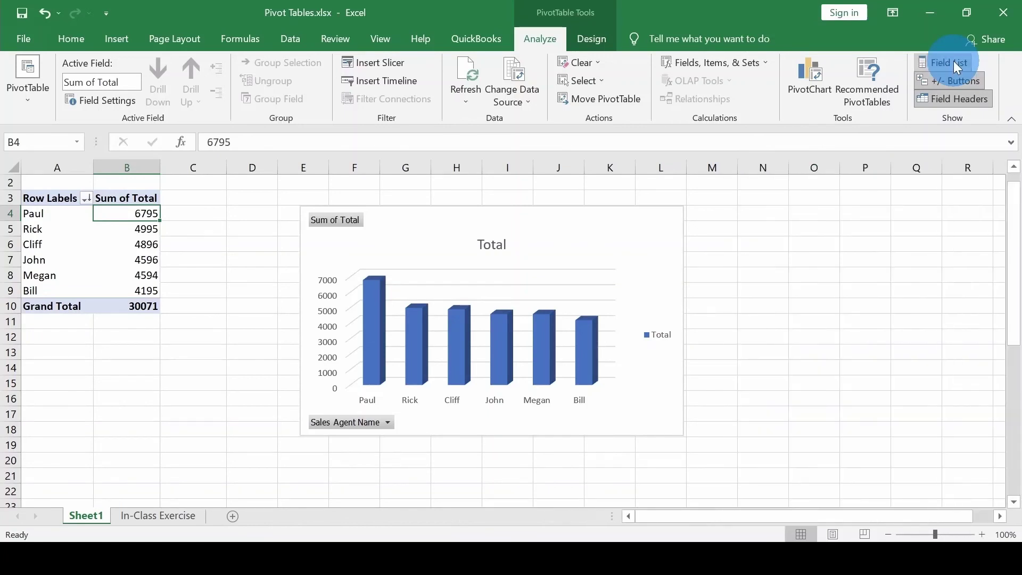